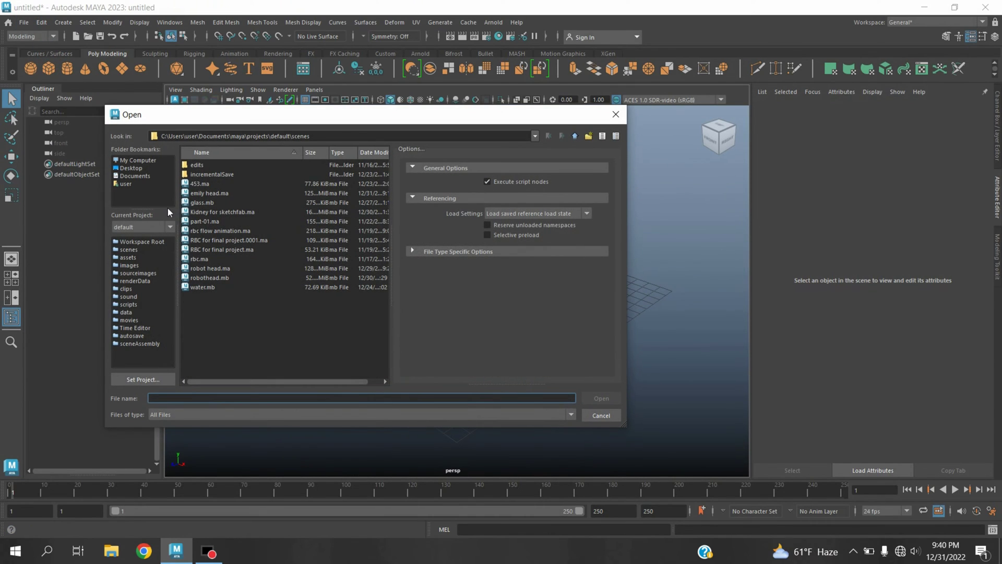
Step: Open the emily head.ma scene, discarding the current unsaved scene
left_click(200, 194)
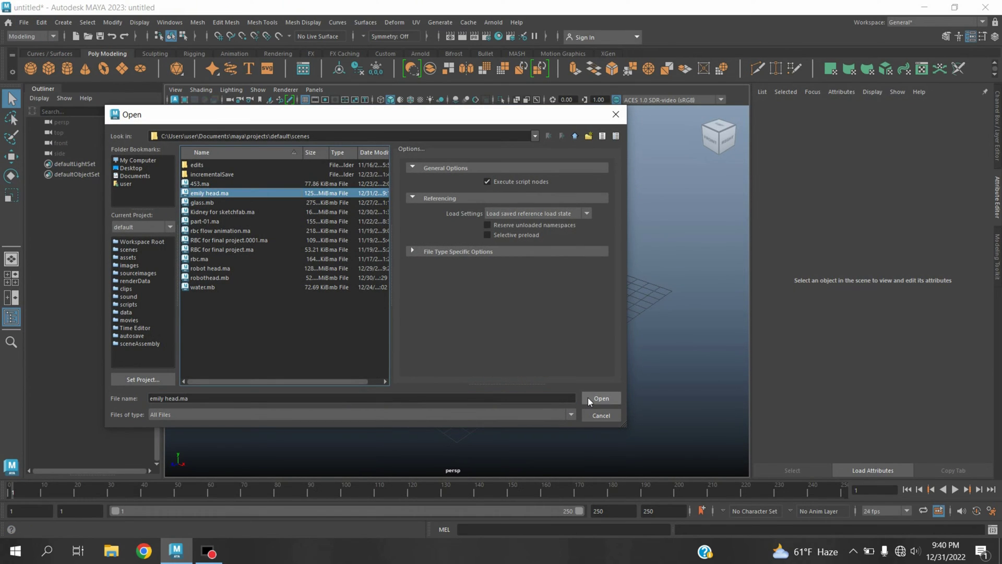
left_click(588, 397)
left_click(504, 277)
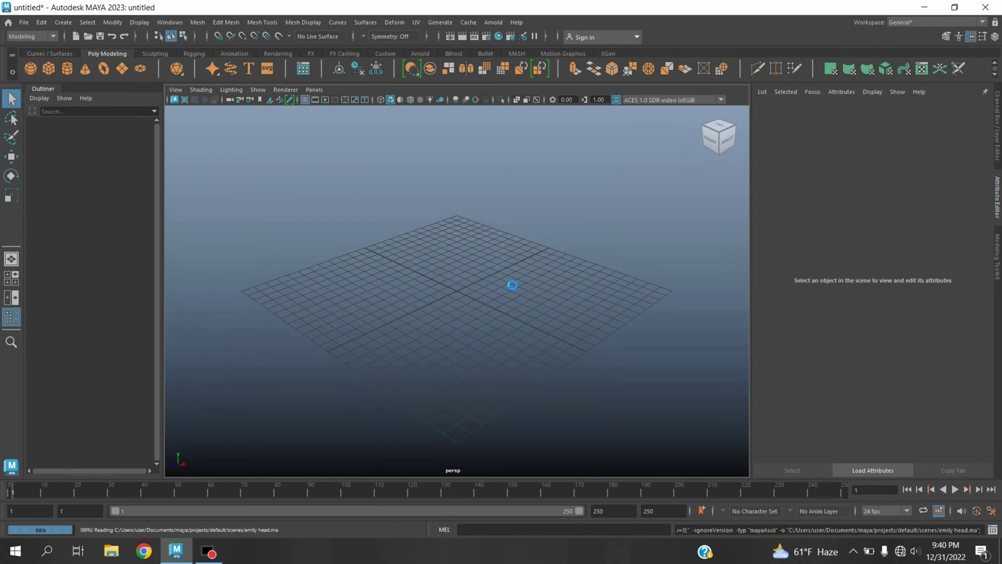
Step: Select and frame the head, test-move it upward, then undo the move
left_click(481, 273)
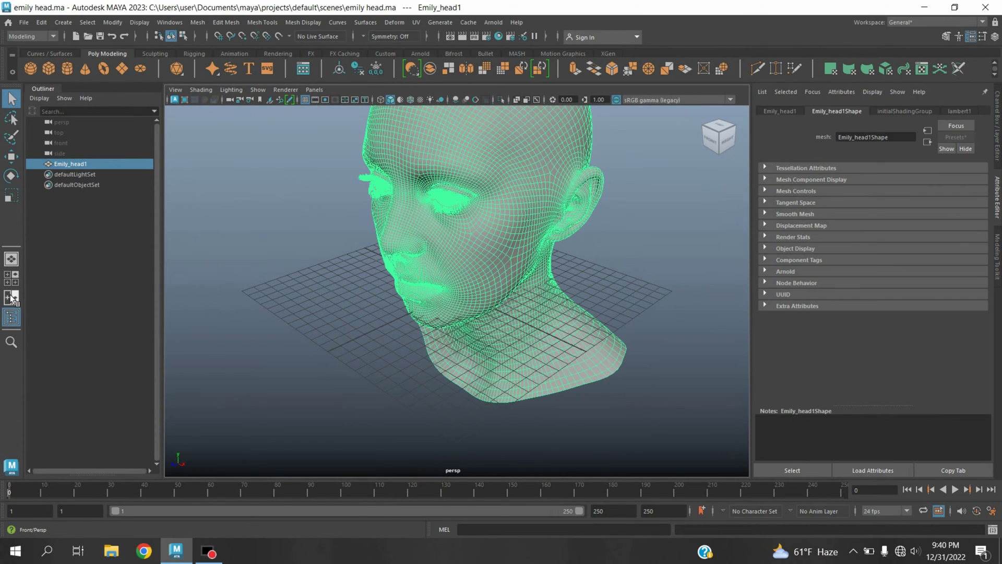
key("f")
left_click(11, 156)
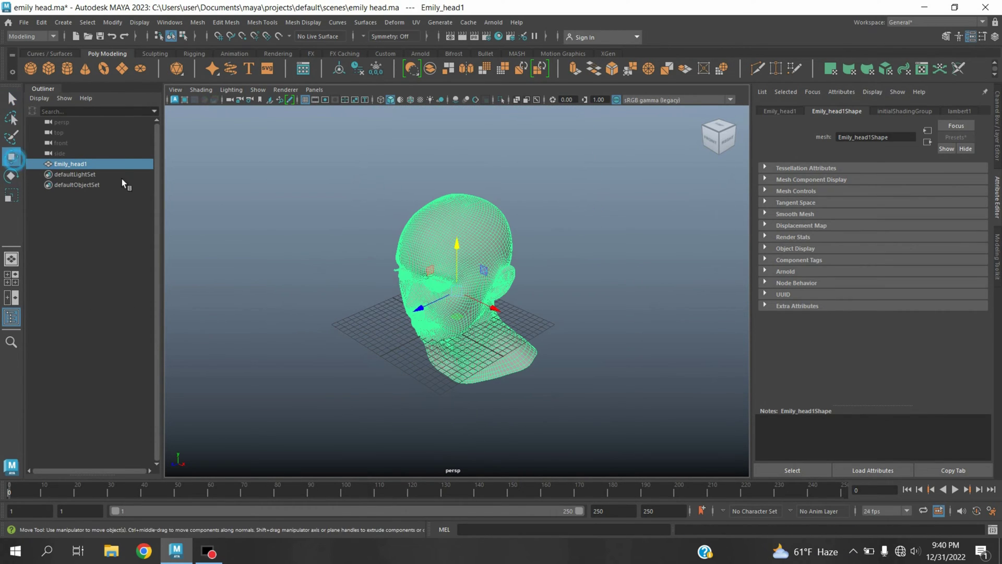
left_click_drag(464, 265, 461, 192)
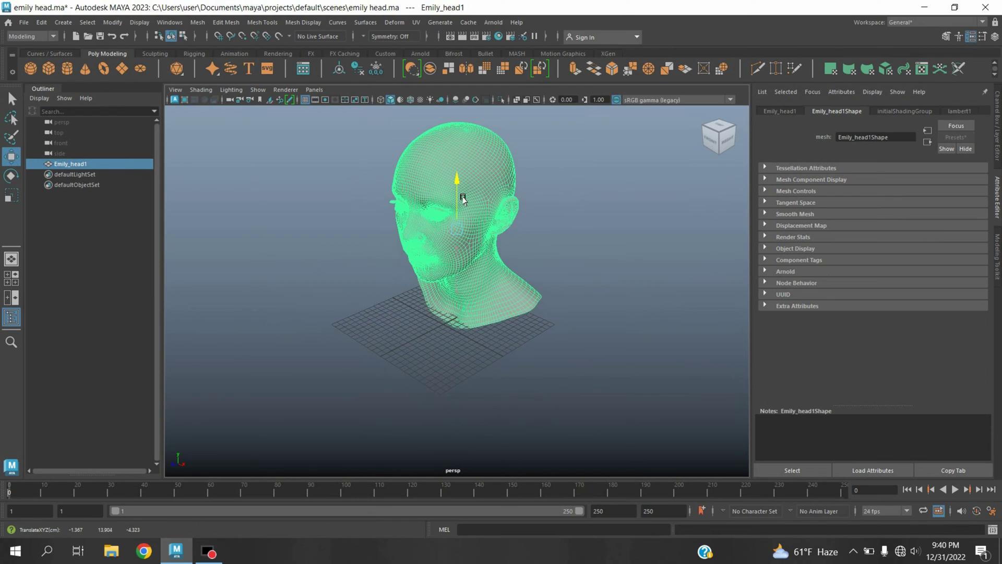
key("ctrl+z")
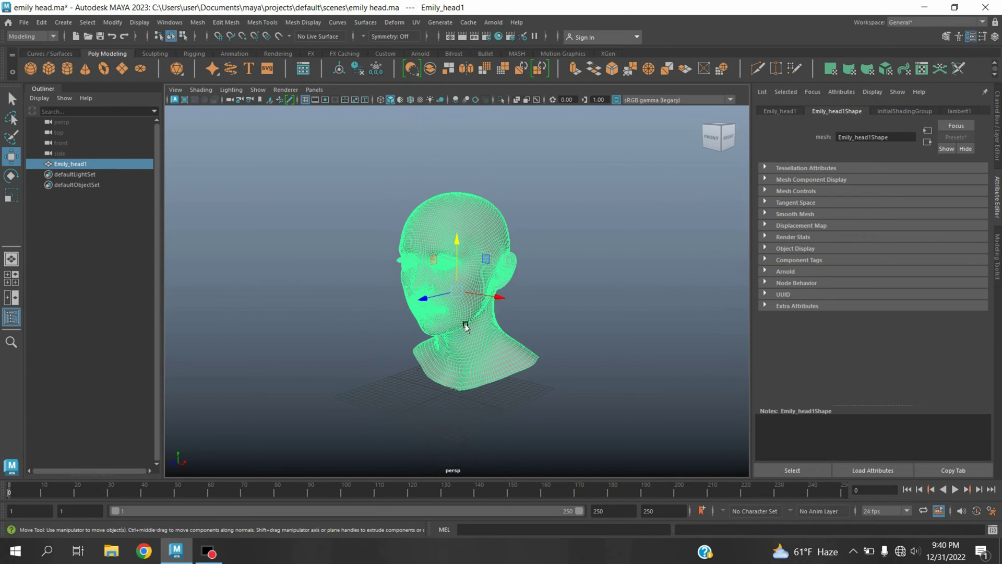
scroll(463, 324, "up", 3)
Step: Assign a new Arnold aiStandardSurface material to the head
right_click(449, 241)
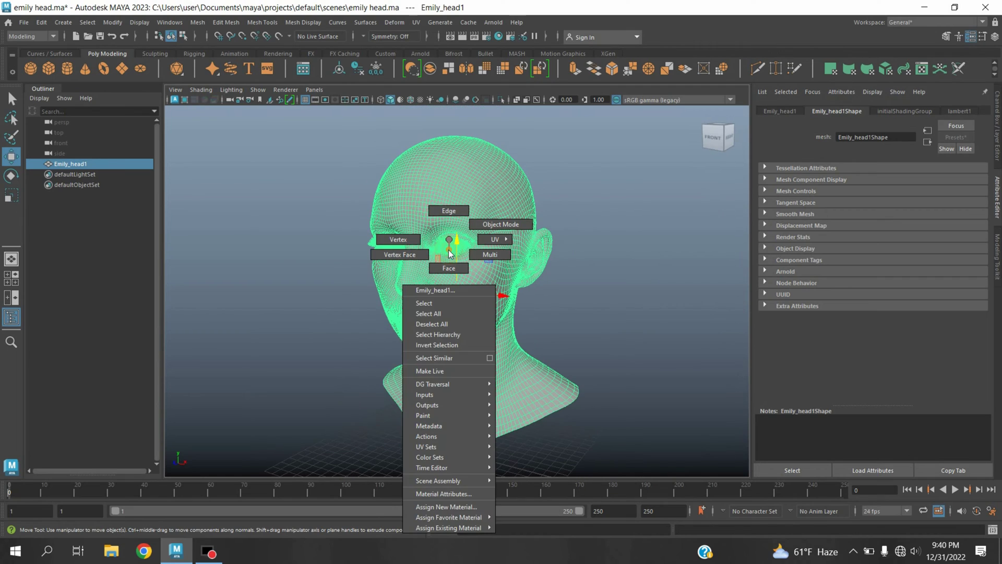
left_click(435, 507)
left_click(368, 229)
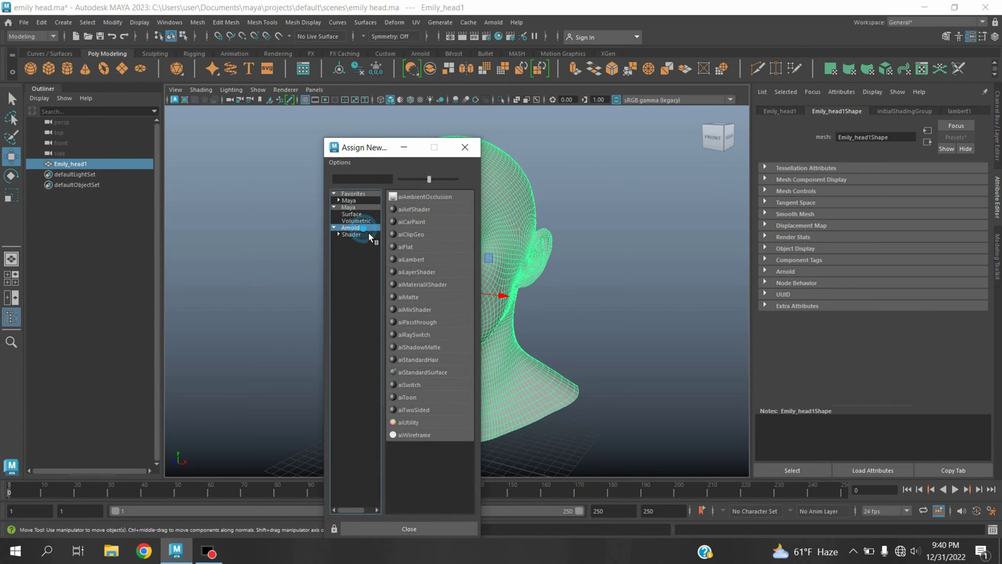
left_click(419, 372)
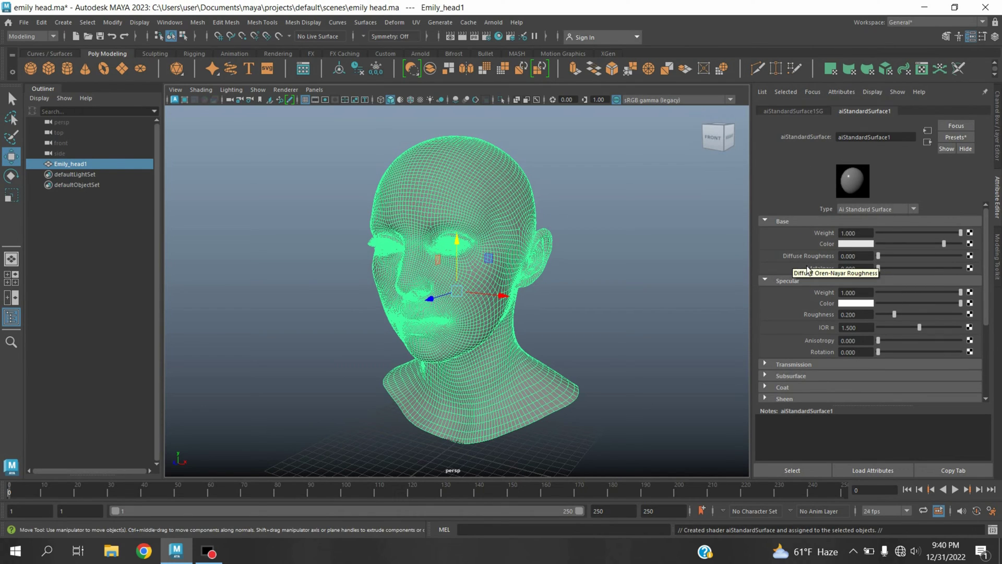
Step: Set the material's Metalness to 1 and its Coat Weight to 1
left_click_drag(879, 268, 961, 268)
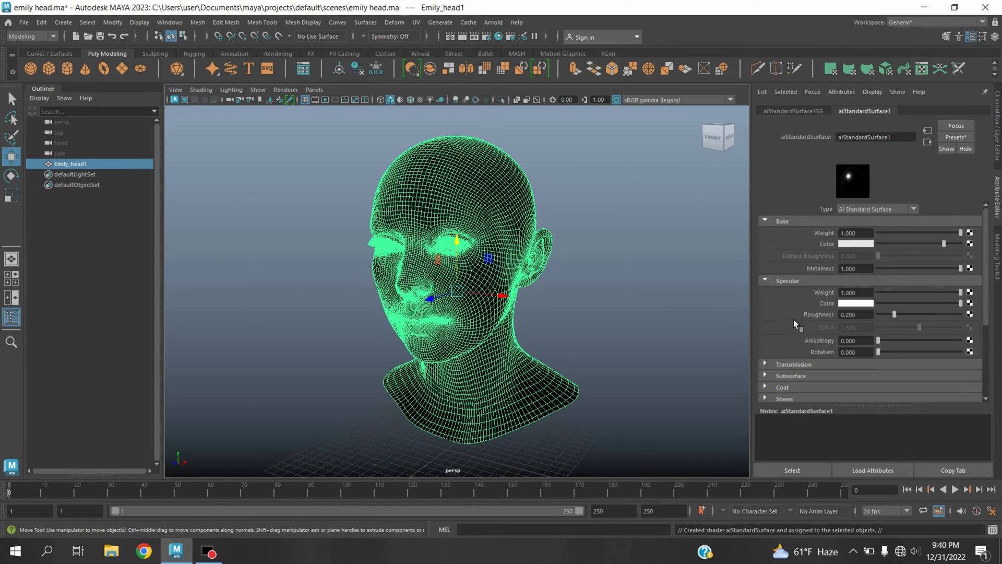
scroll(793, 320, "down", 3)
left_click(767, 324)
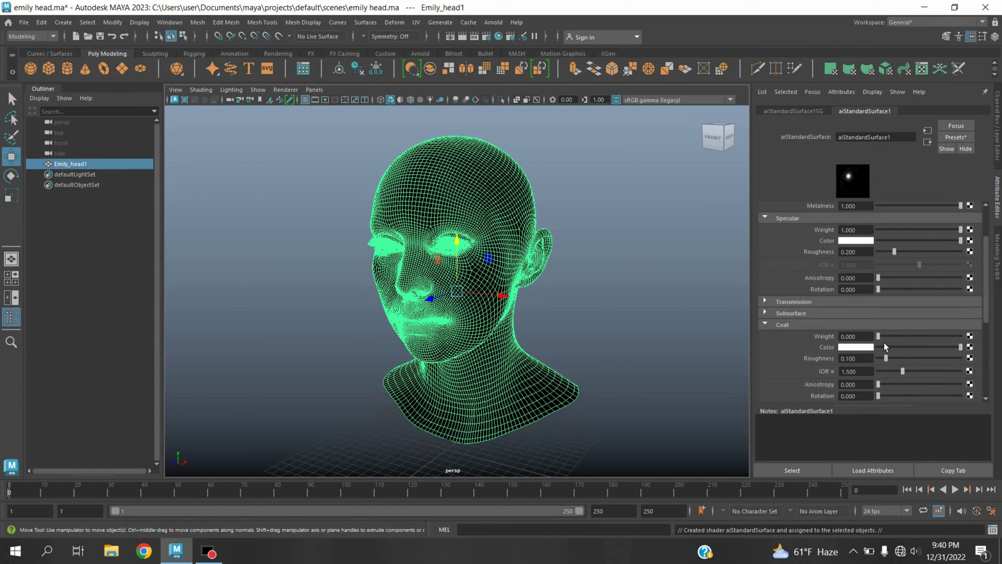
left_click_drag(879, 336, 960, 336)
left_click(971, 358)
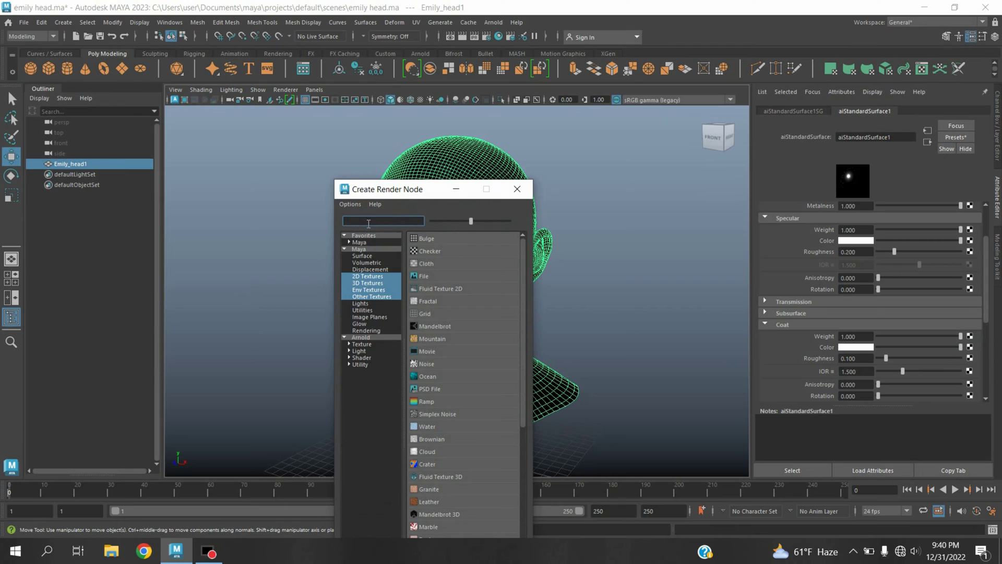
Step: Connect an aiRampRgb to the Coat Color and add a yellow middle ramp entry
type("ram")
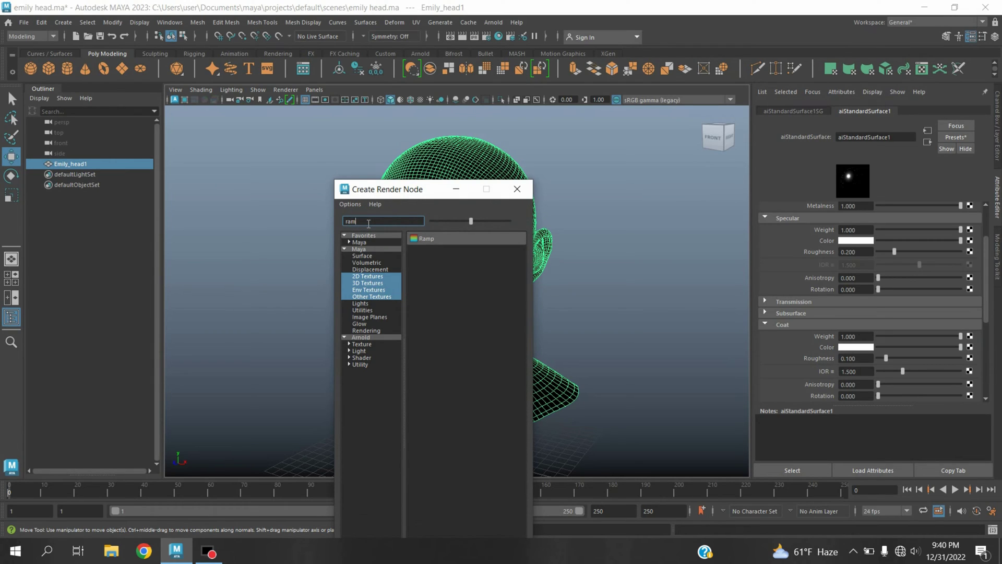
type("p")
left_click(360, 338)
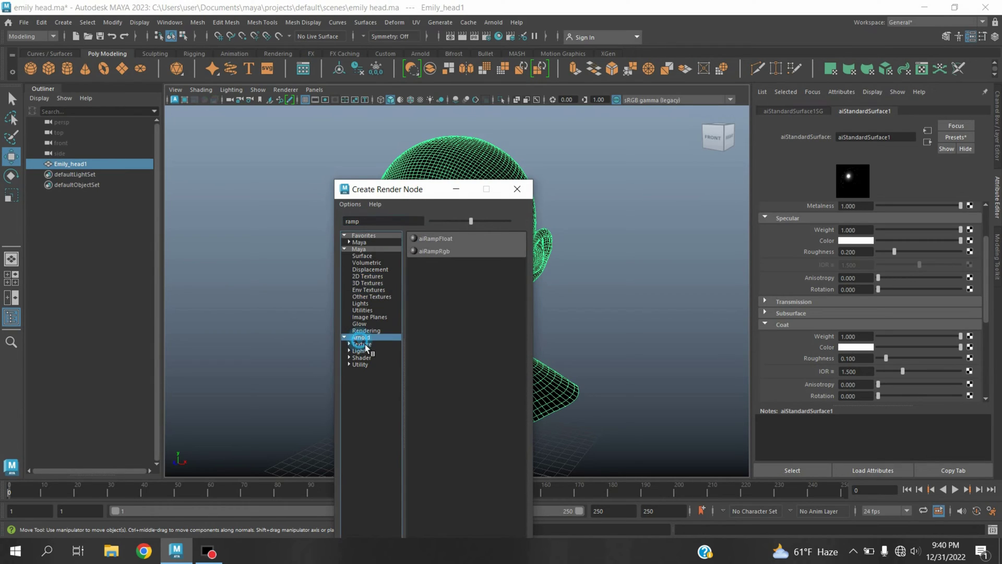
left_click(448, 254)
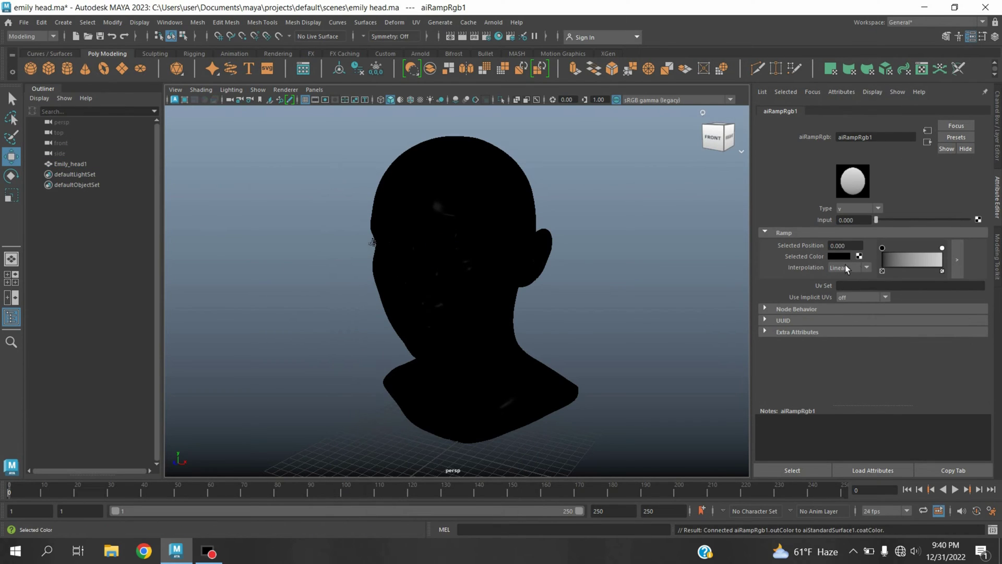
left_click(916, 258)
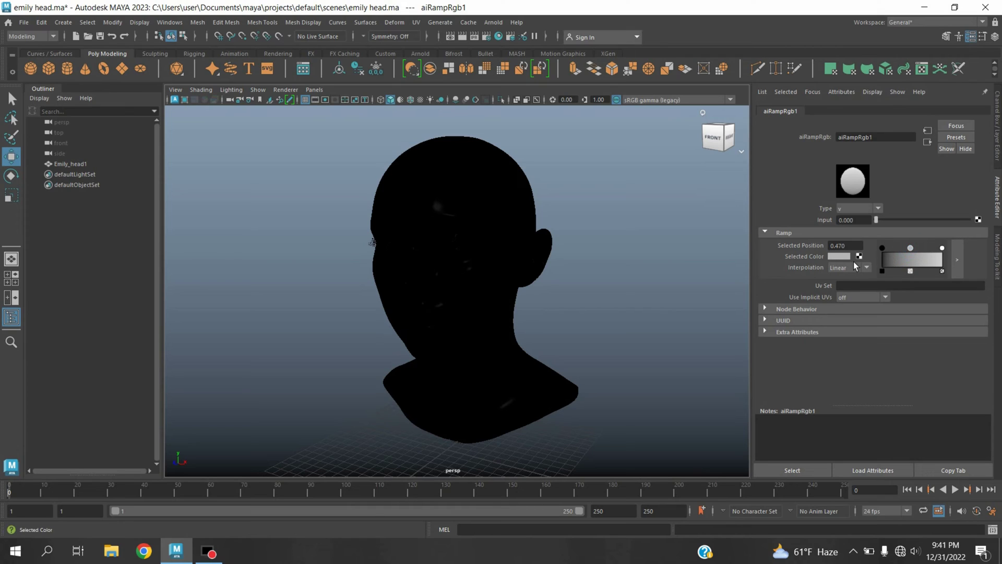
left_click(839, 256)
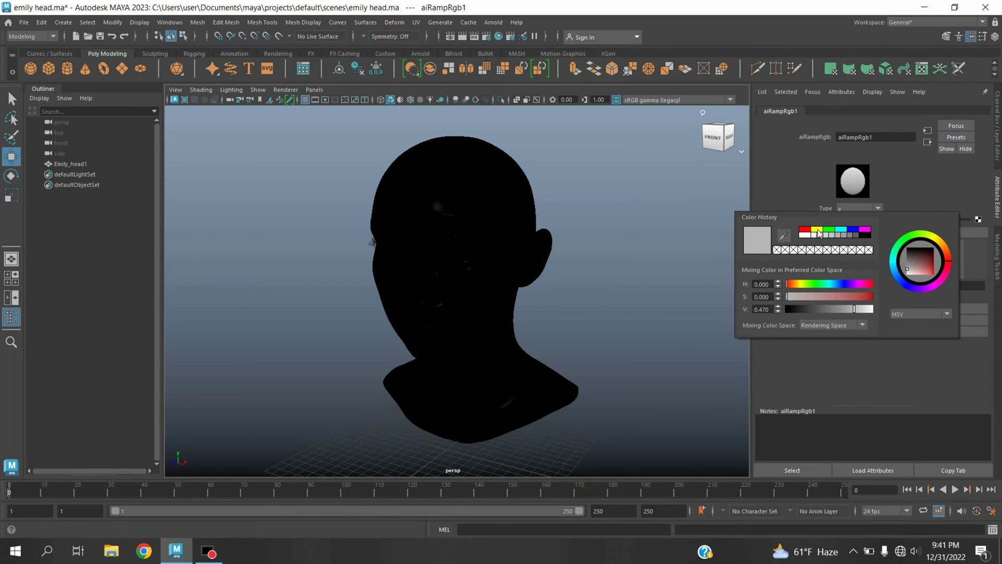
left_click(818, 230)
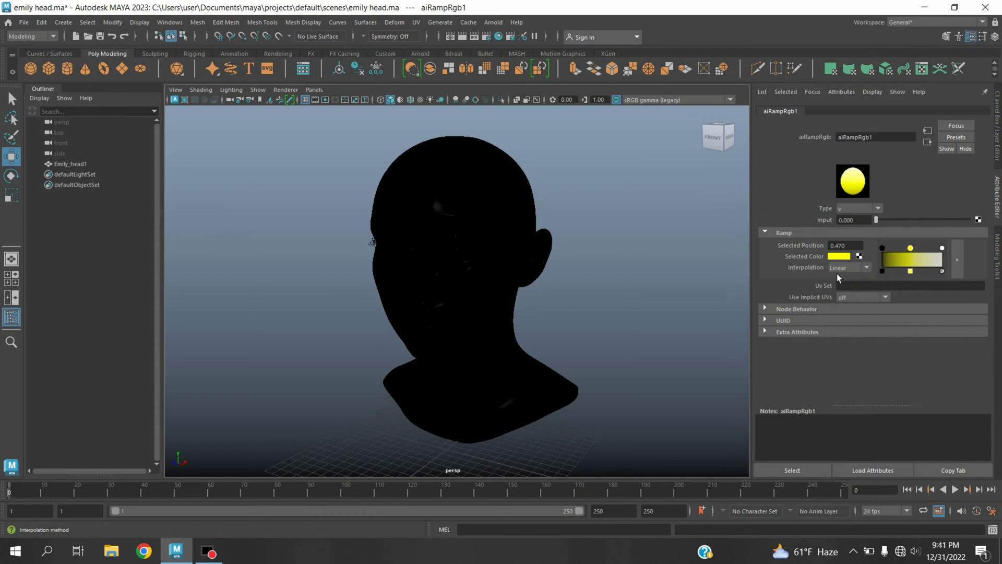
Step: Make the ramp start red and end blue
left_click(882, 249)
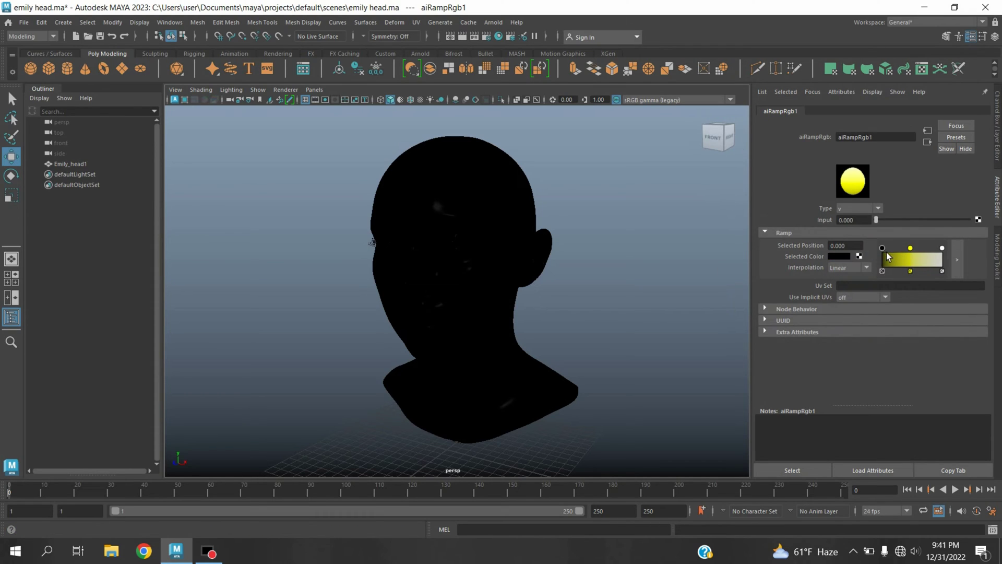
left_click(839, 257)
left_click(807, 231)
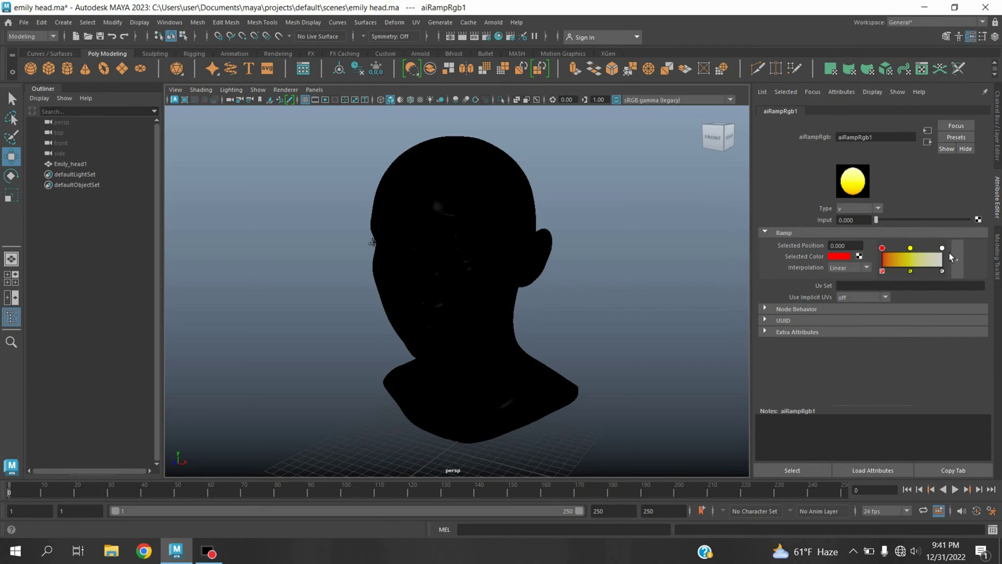
left_click(942, 249)
left_click(839, 256)
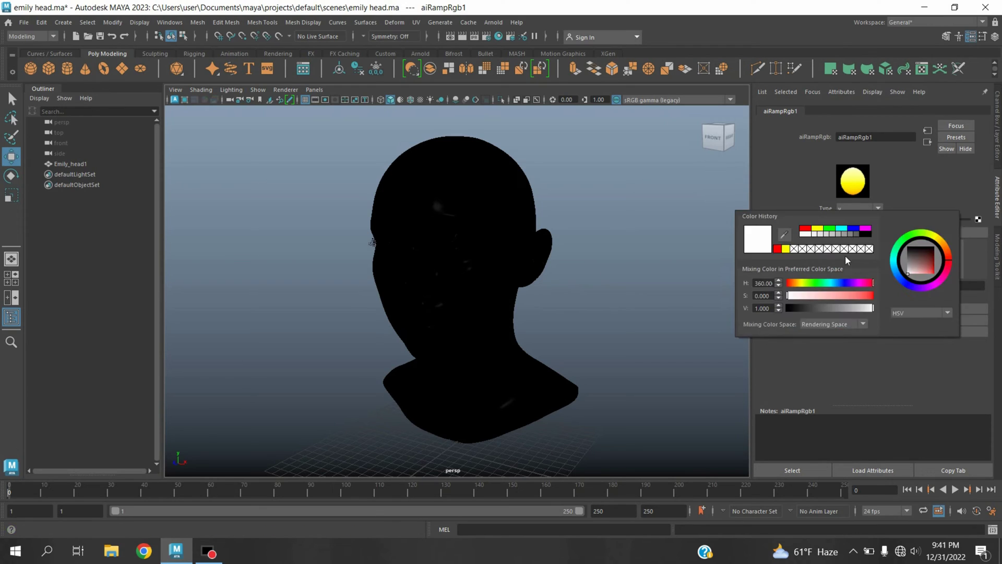
left_click(855, 230)
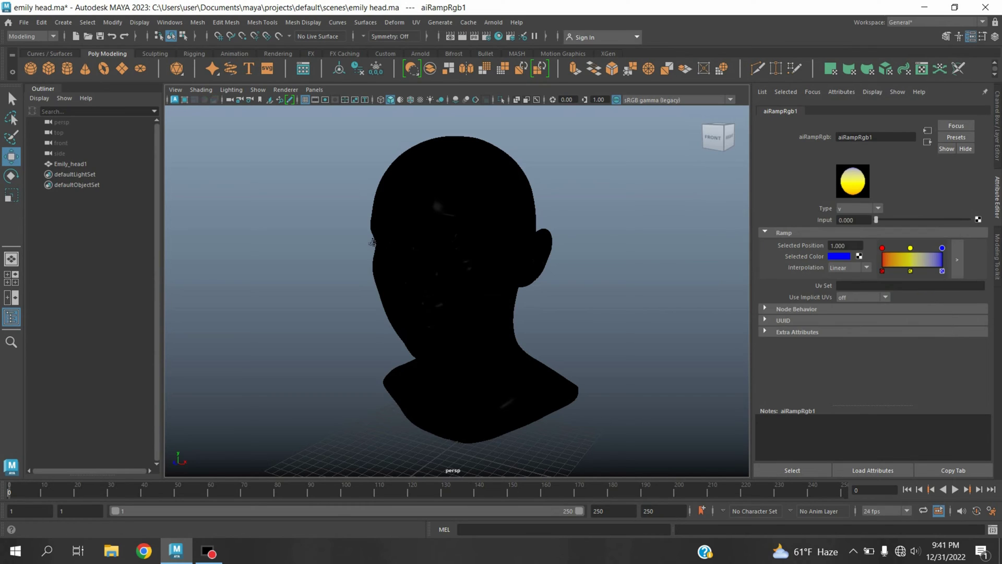
Step: Add a Skydome Light and render the head in Arnold RenderView
left_click(493, 22)
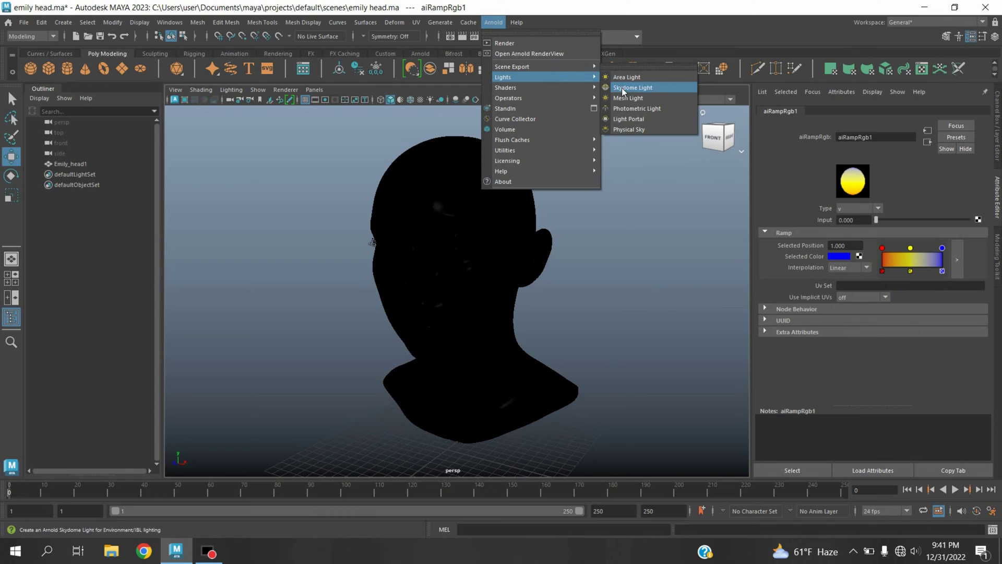
left_click(626, 87)
left_click(494, 22)
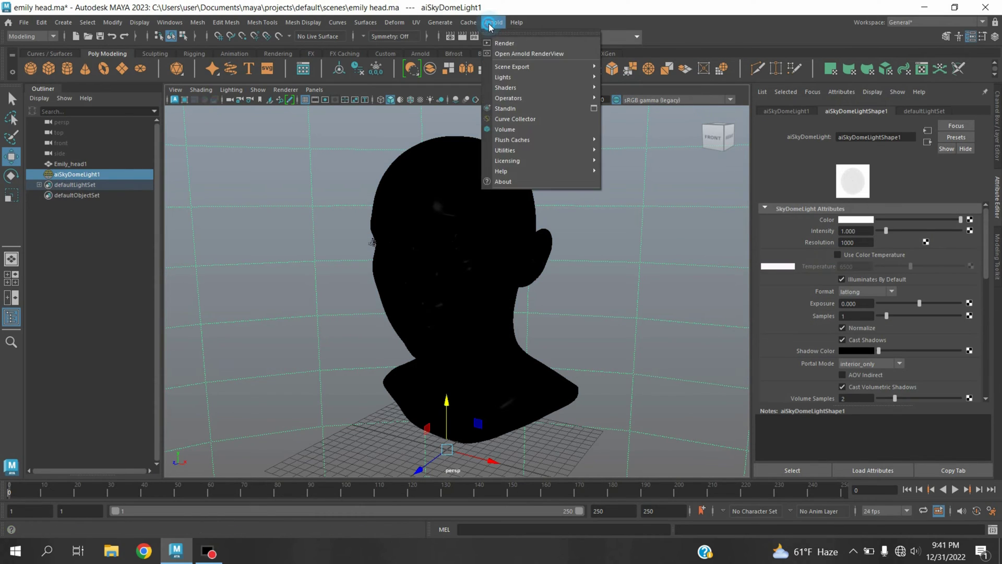
left_click(512, 53)
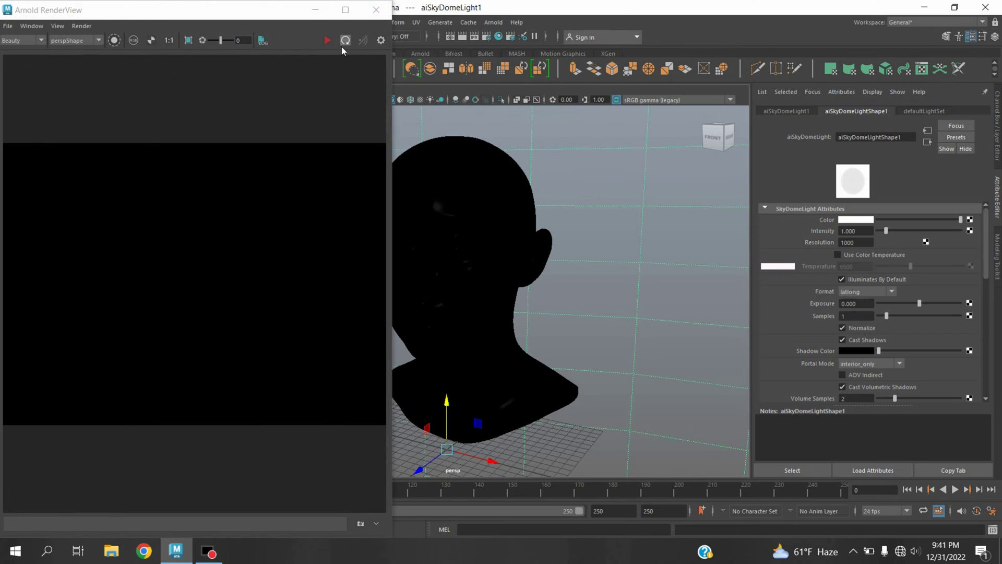
left_click(344, 42)
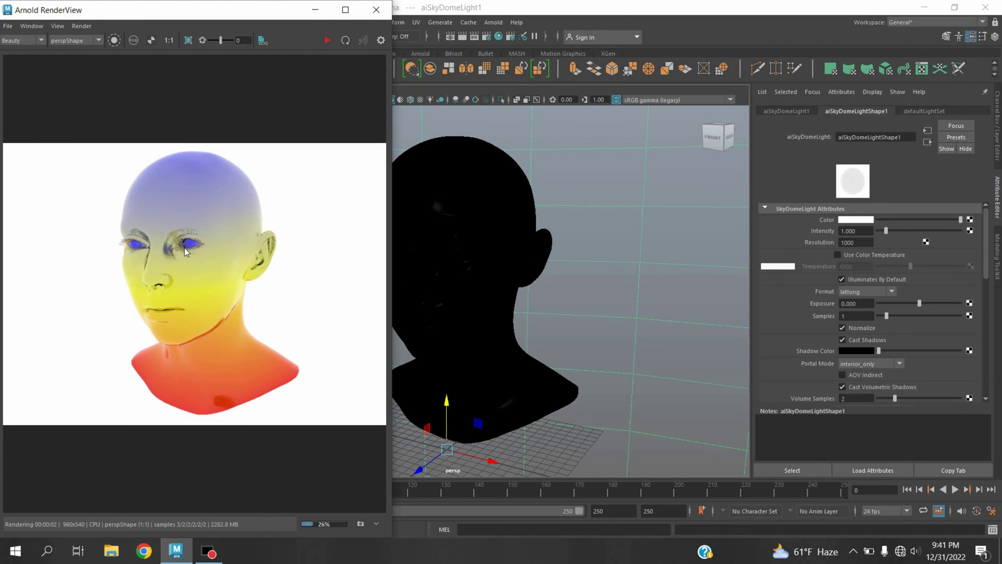
left_click(458, 212)
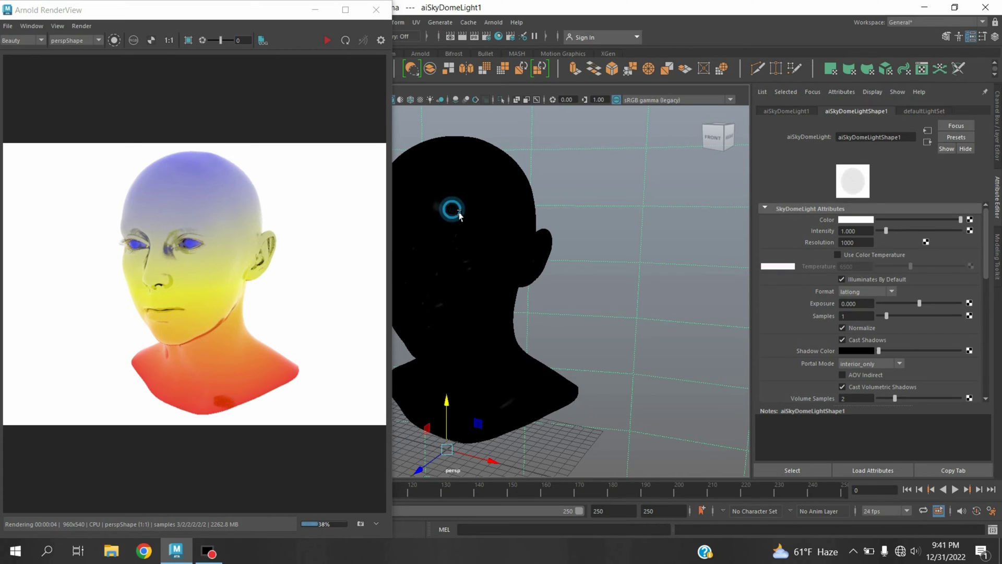
Step: Set aiRampRgb1's Type to custom and re-render, turning the head solid red
left_click(959, 112)
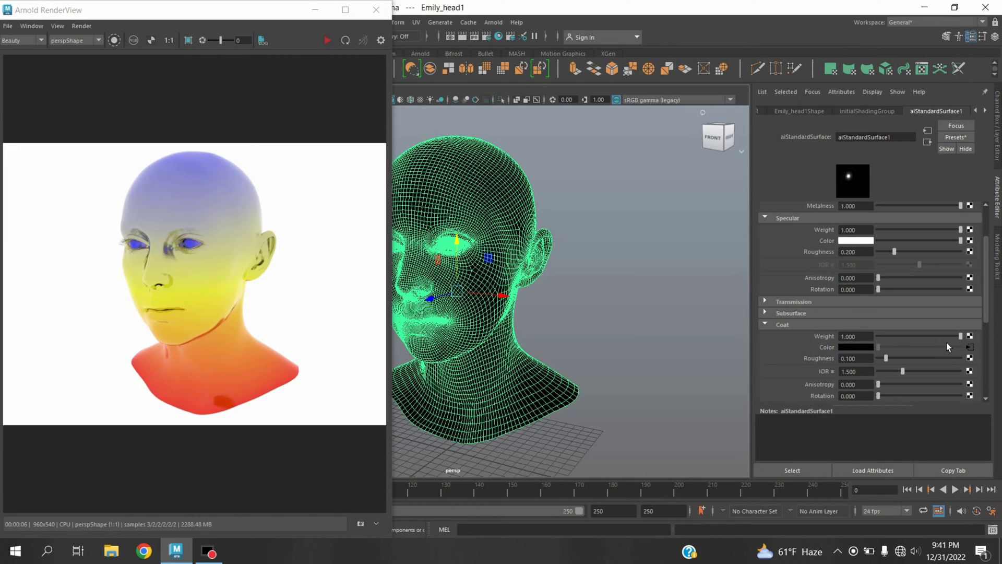
left_click(970, 347)
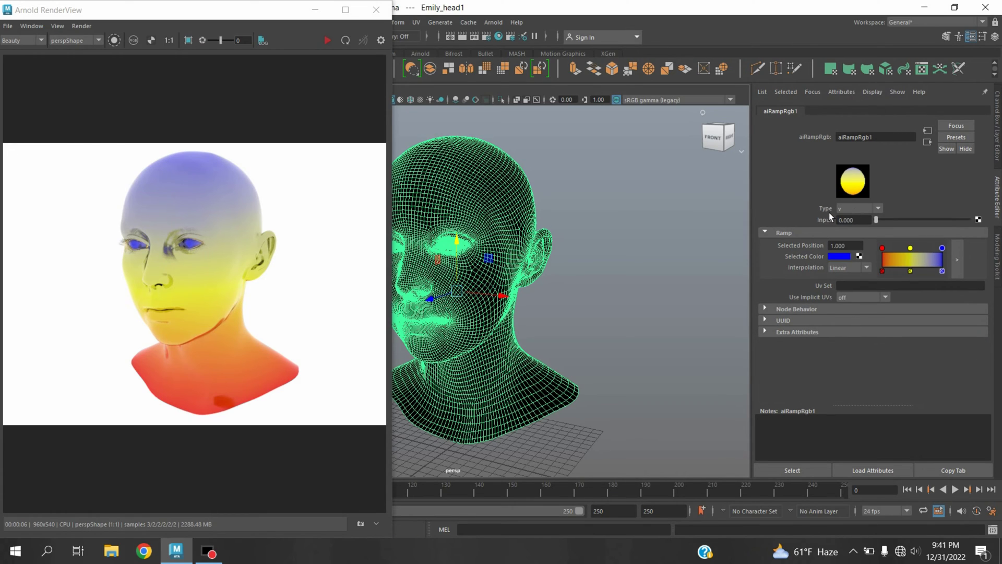
left_click(852, 209)
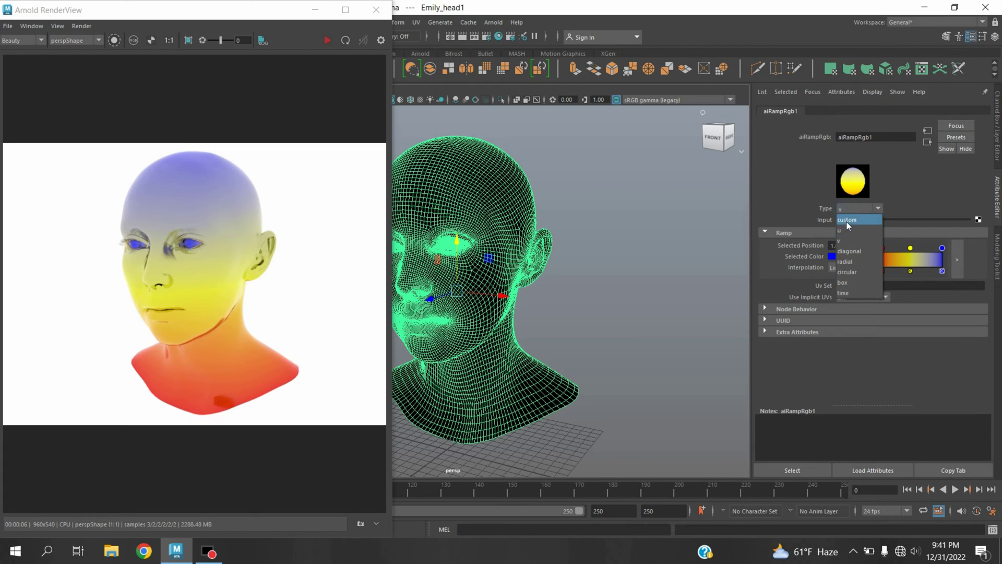
left_click(847, 222)
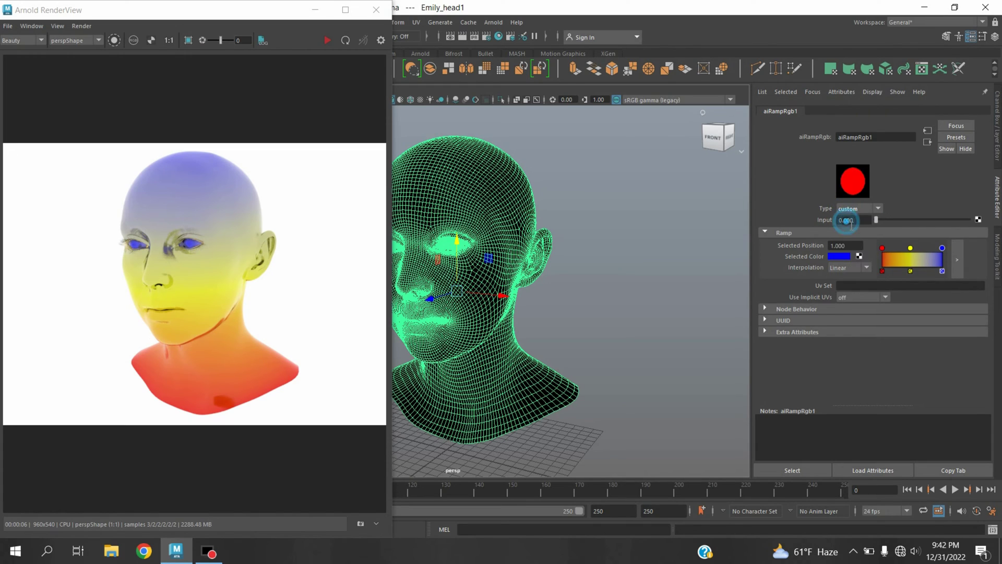
left_click(346, 40)
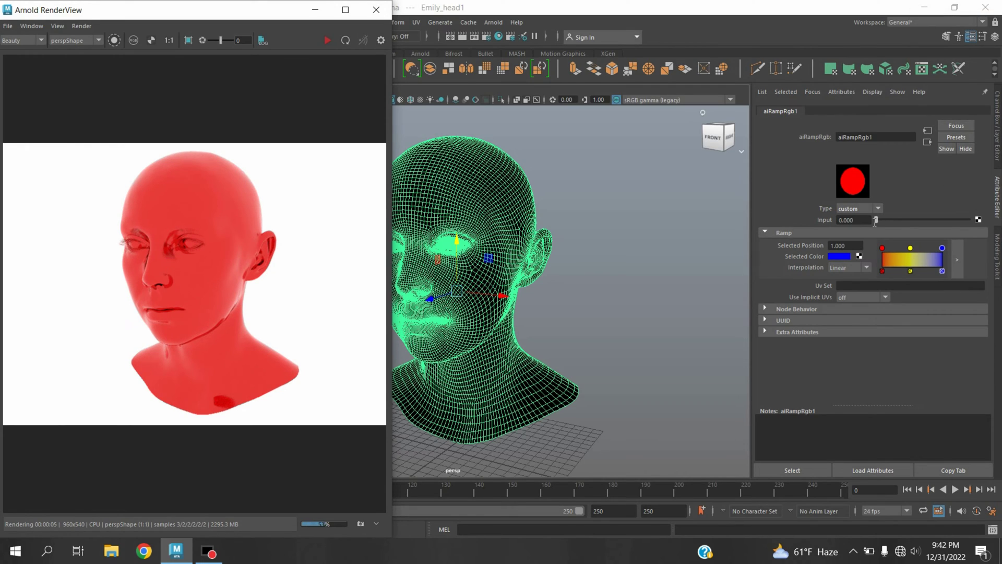
left_click(978, 219)
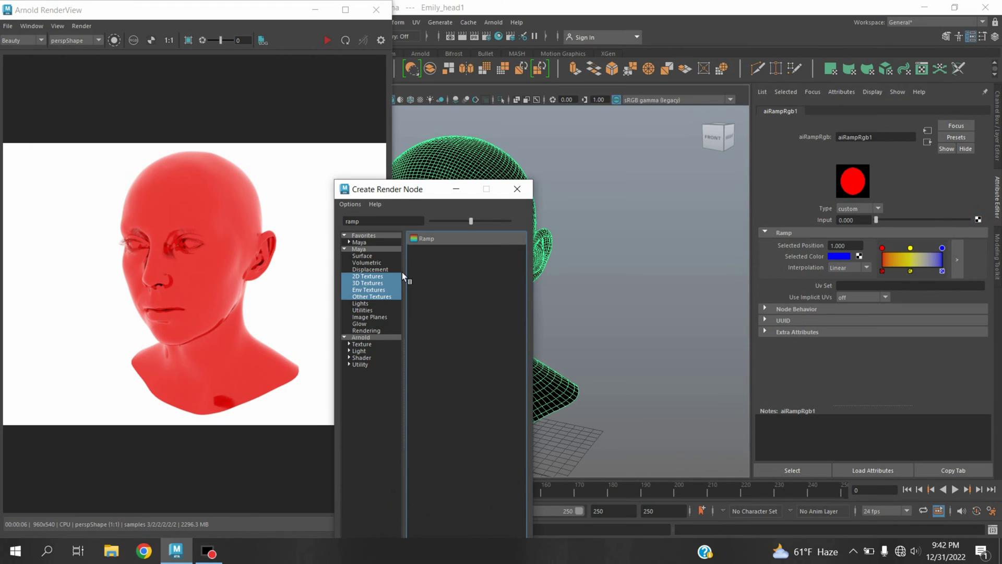
Step: Connect an aiFacingRatio node to the ramp Input and re-render the head
double_click(351, 221)
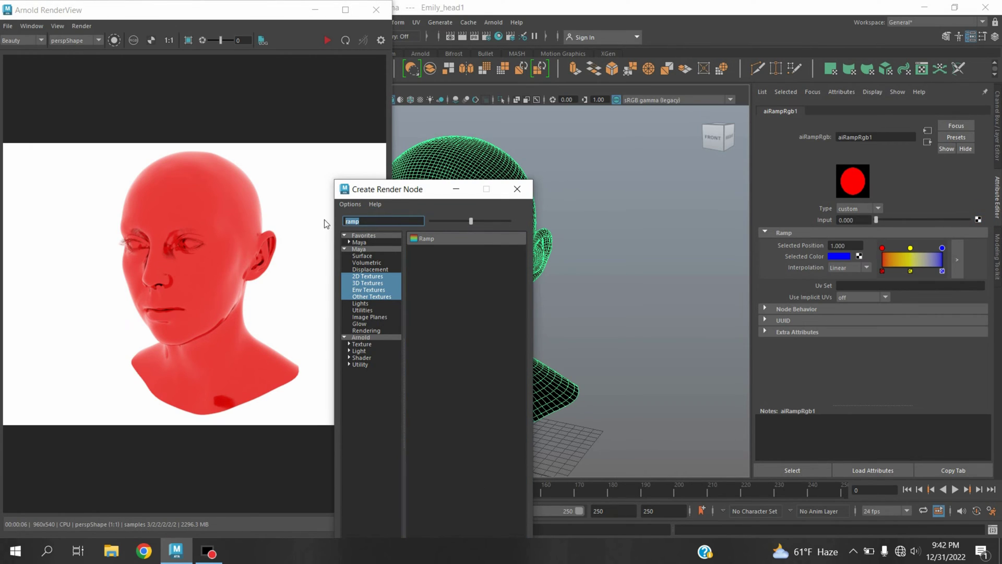
type("fa")
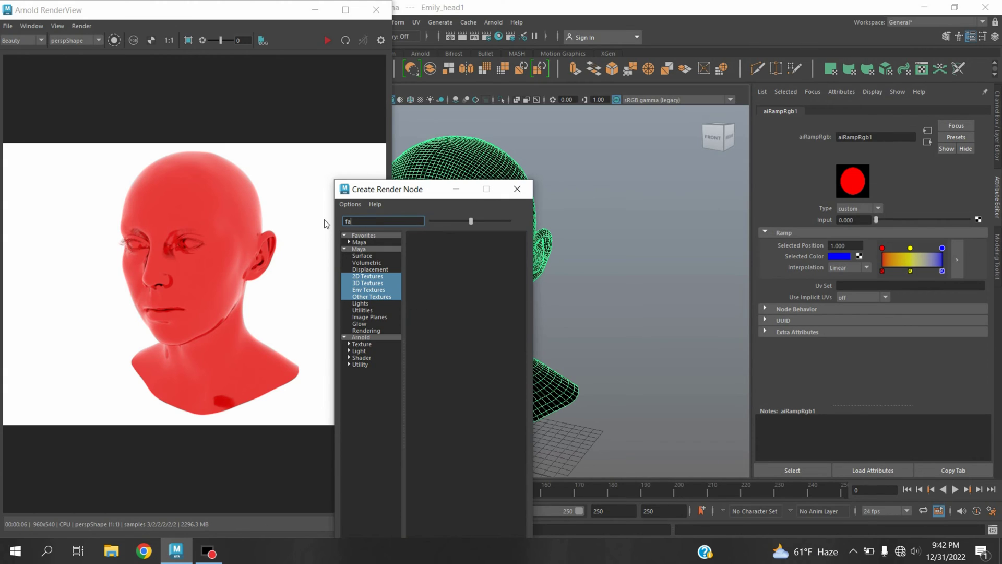
left_click(378, 340)
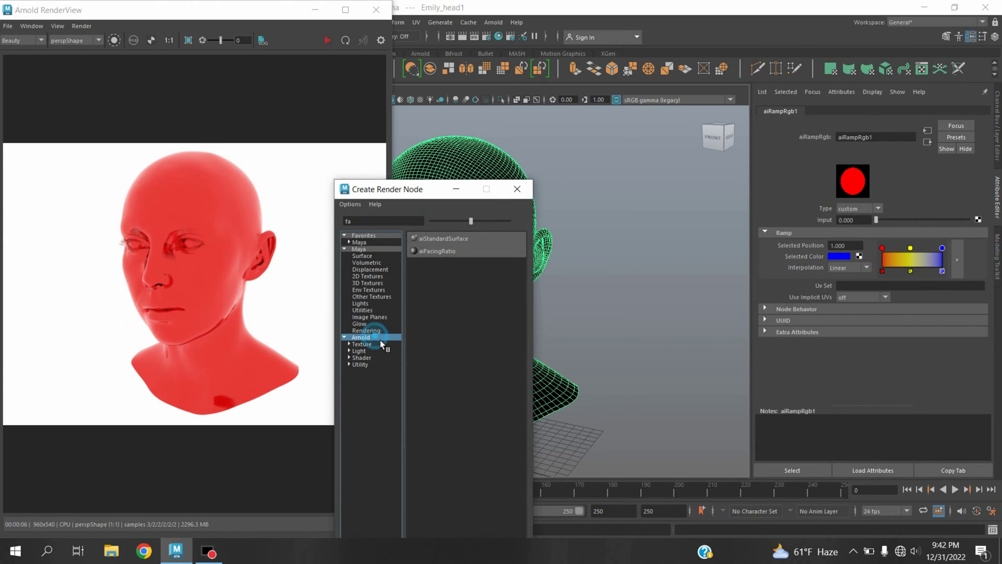
left_click(437, 255)
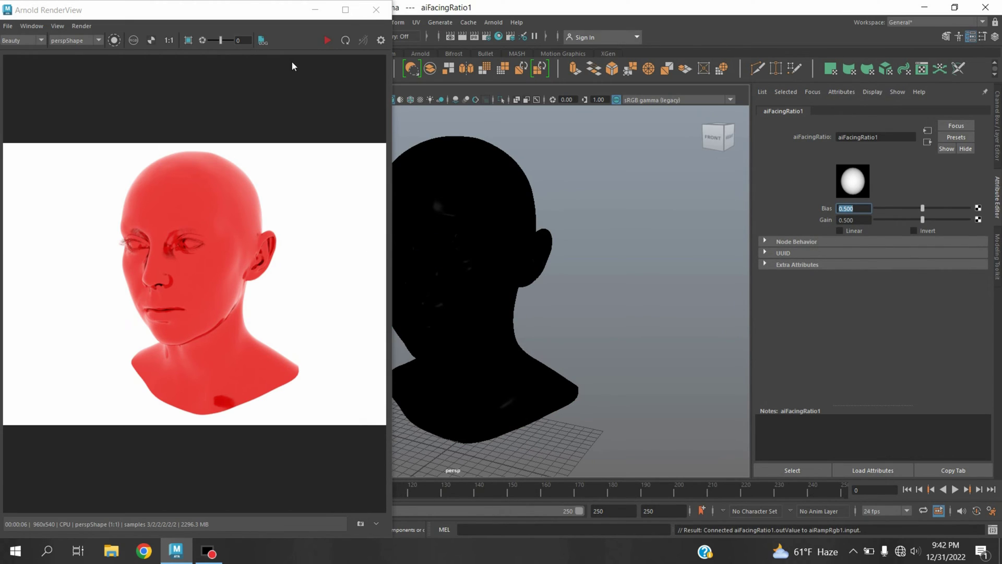
left_click(345, 41)
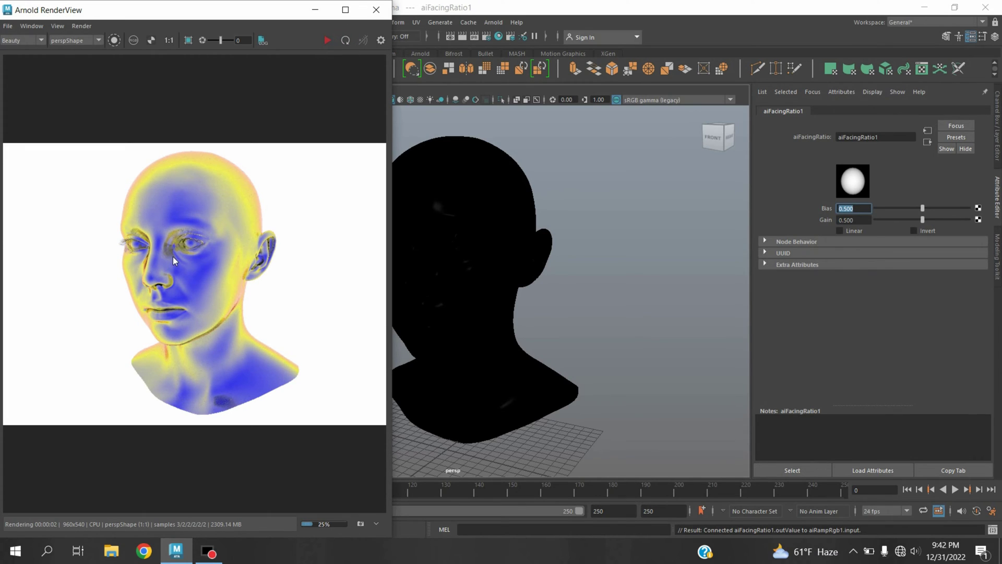
Step: Turn on Invert and Linear for the facing ratio, re-rendering the head
left_click(920, 233)
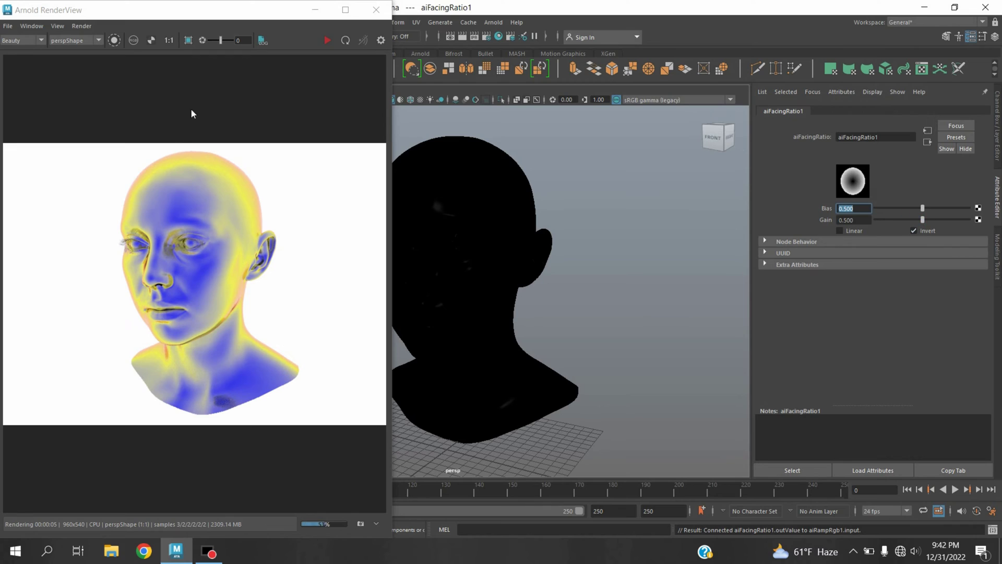
left_click(346, 42)
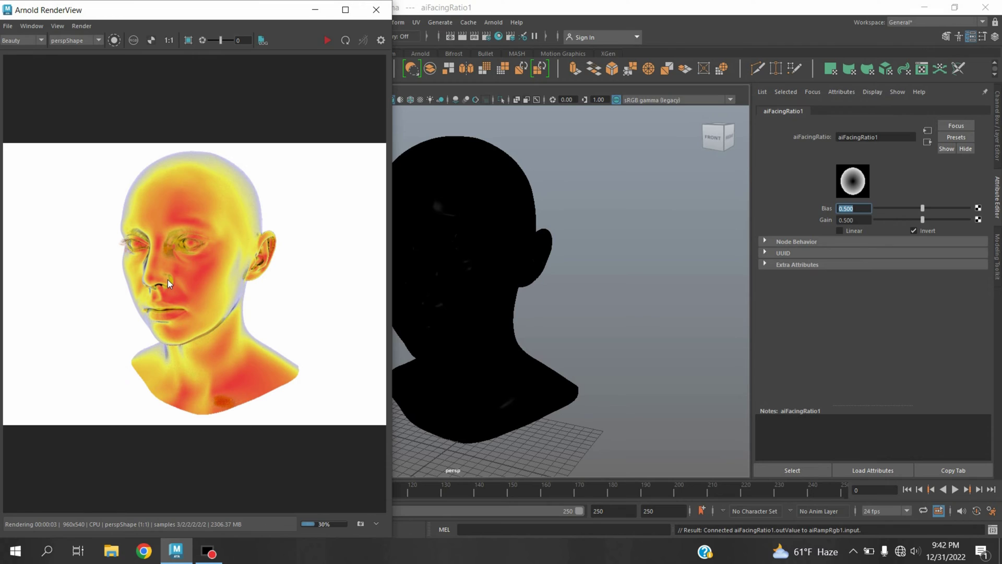
left_click(849, 231)
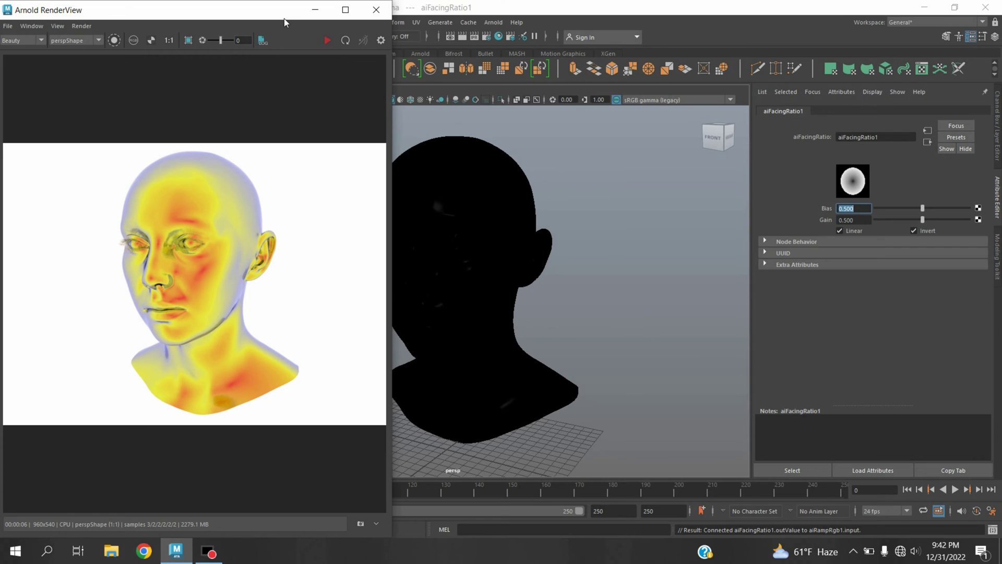
left_click_drag(263, 10, 267, 63)
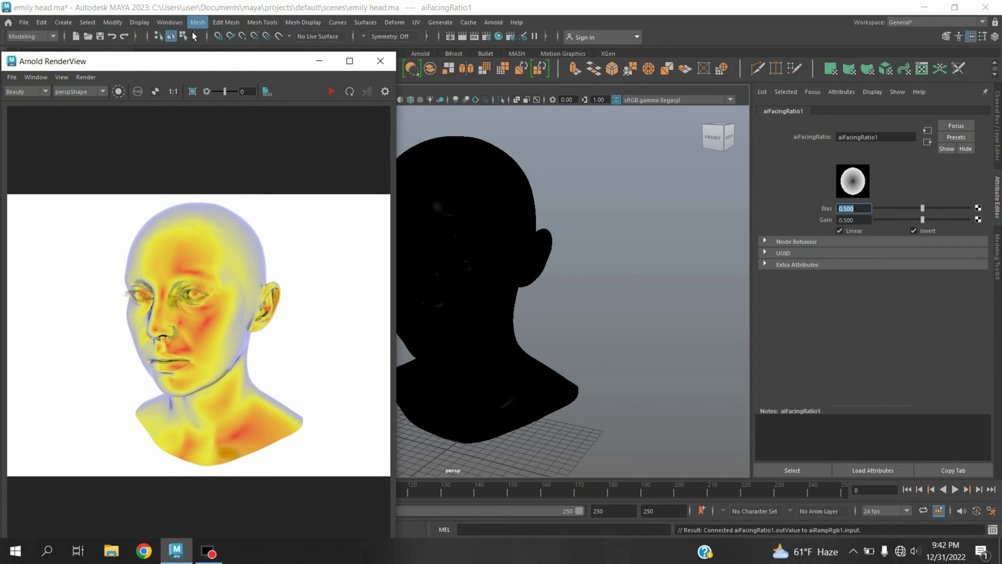
left_click(170, 22)
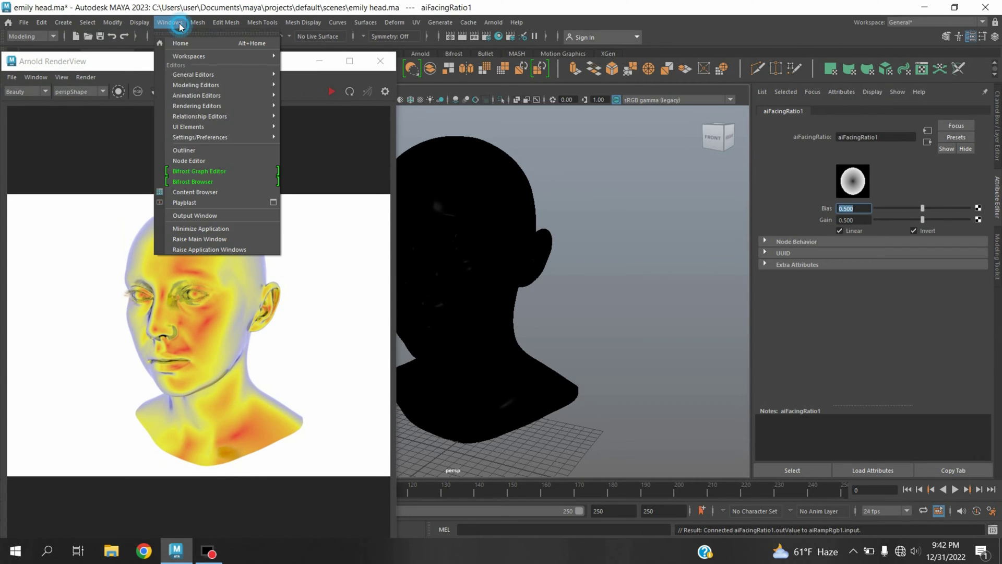
Step: Graph the facing ratio, aiRampRgb1 and aiStandardSurface1 network in the Node Editor
left_click(212, 162)
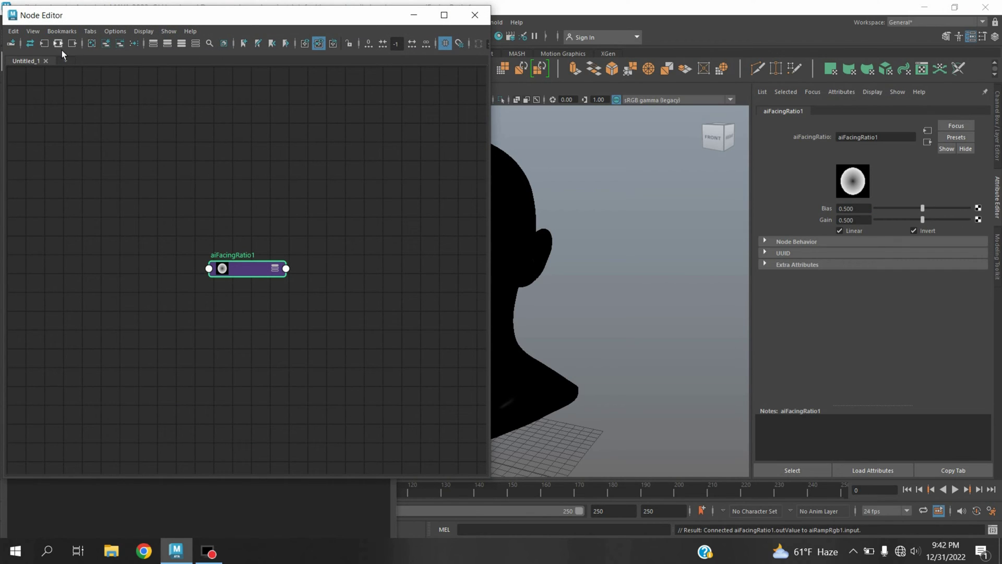
left_click(62, 47)
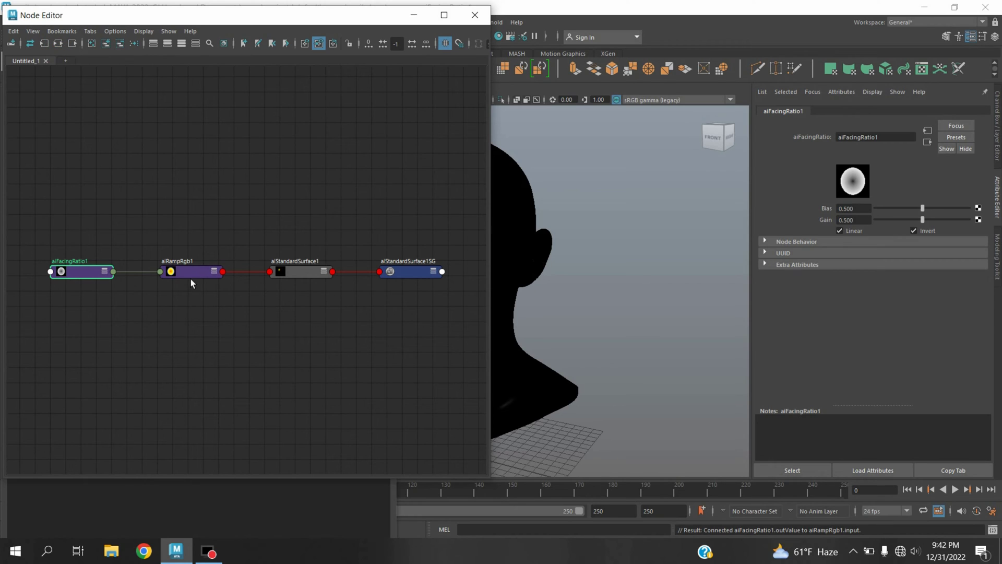
left_click_drag(191, 278, 178, 250)
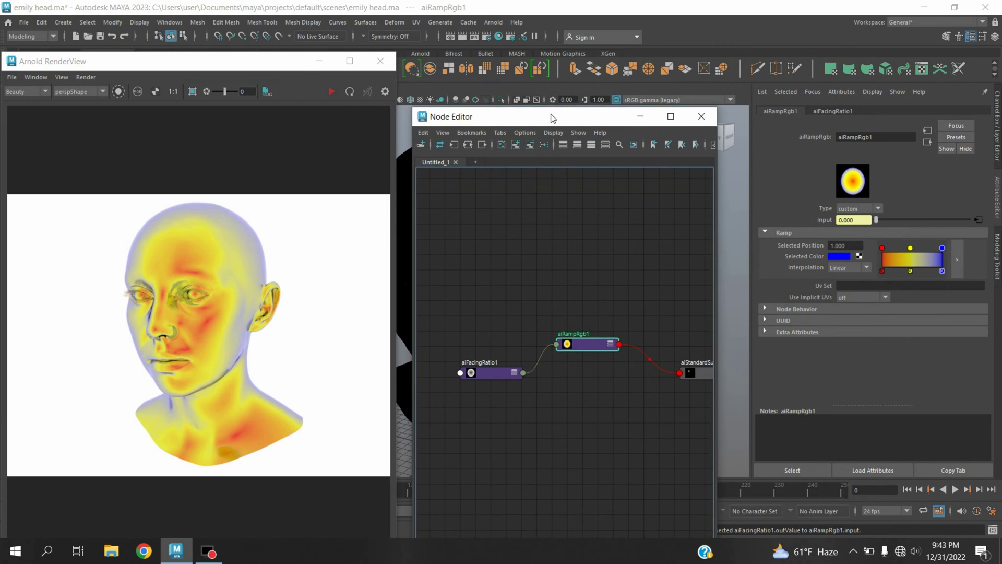
left_click_drag(553, 112, 553, 98)
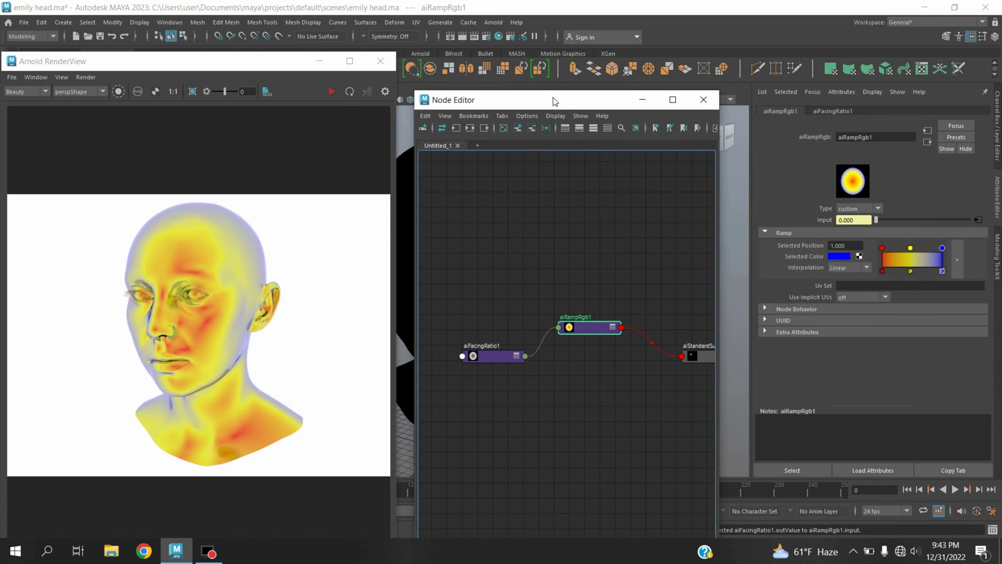
left_click_drag(704, 356, 659, 273)
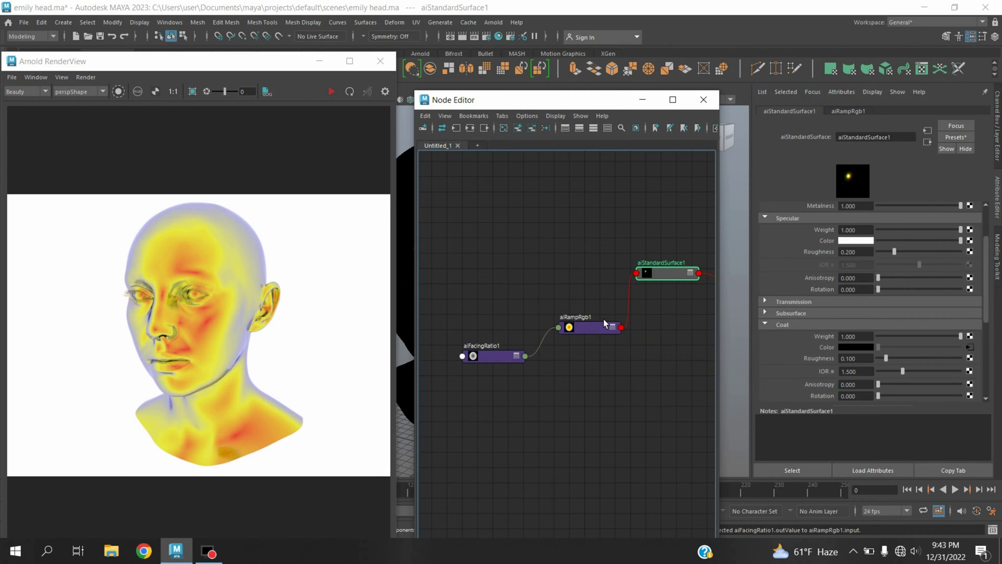
Step: Arrange aiRampRgb1 beside aiStandardSurface1 and expand both to full attribute view
left_click(595, 332)
mouse_move(596, 336)
left_mouse_down()
mouse_move(540, 271)
mouse_move(550, 262)
left_mouse_up()
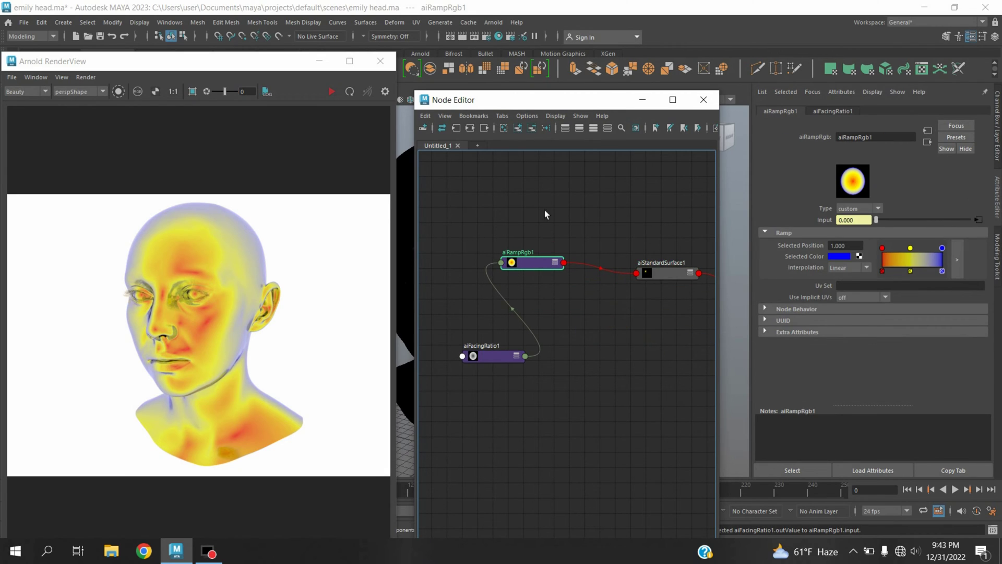
left_click(595, 129)
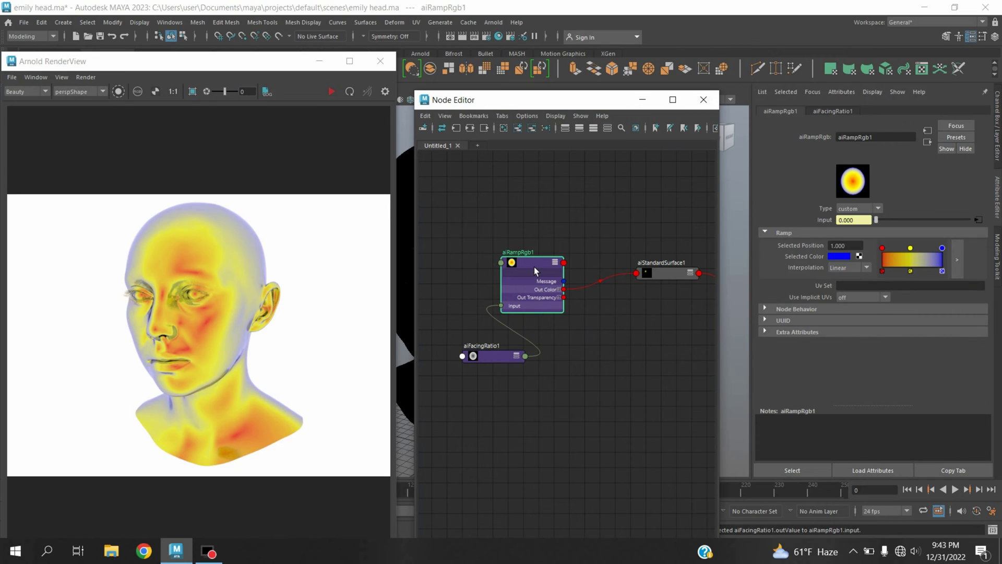
left_click_drag(534, 267, 516, 239)
left_click_drag(678, 276, 662, 249)
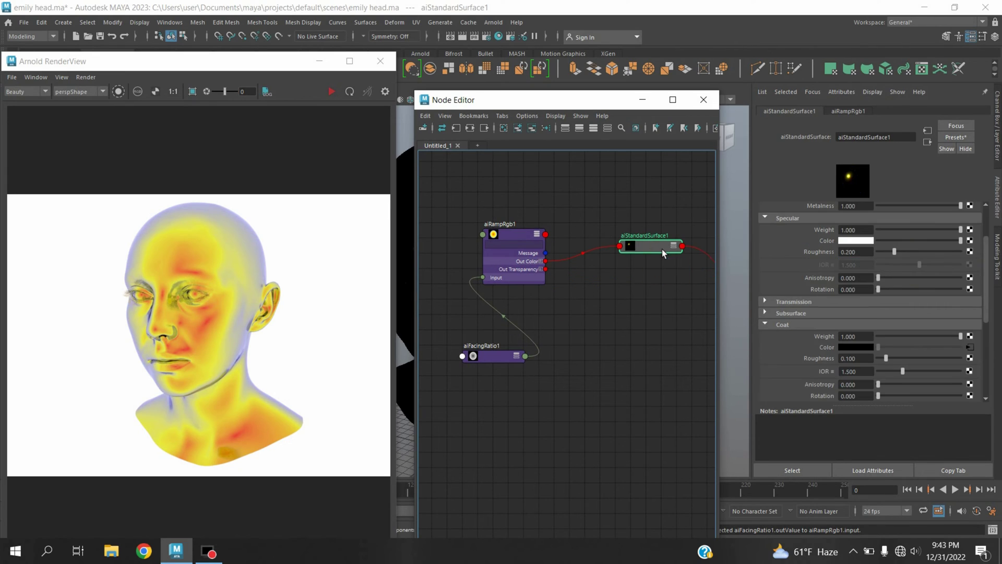
left_click(594, 129)
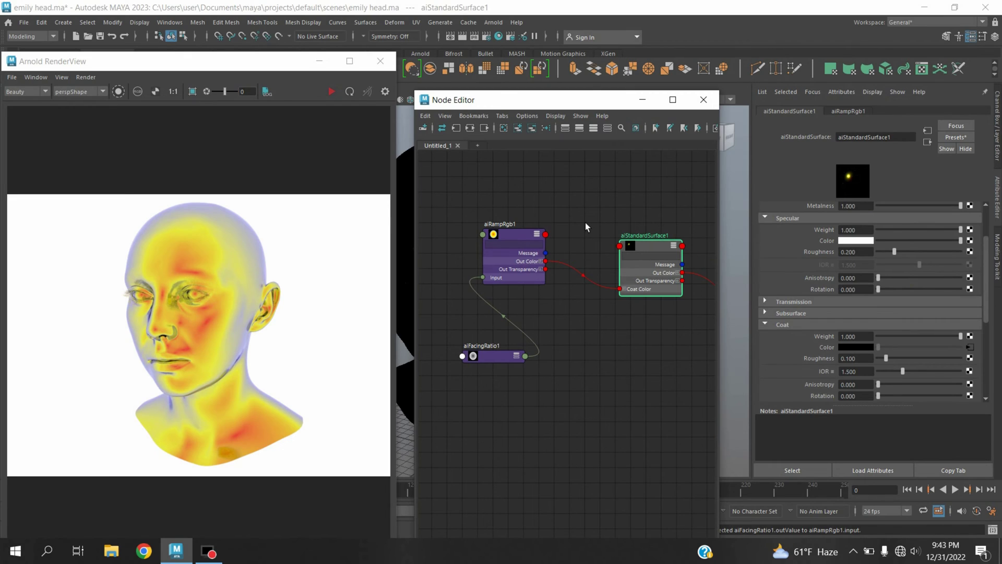
key("Tab")
Step: Create an aiColorCorrect node and wire its Out Color into aiStandardSurface1's Coat Color
type("co")
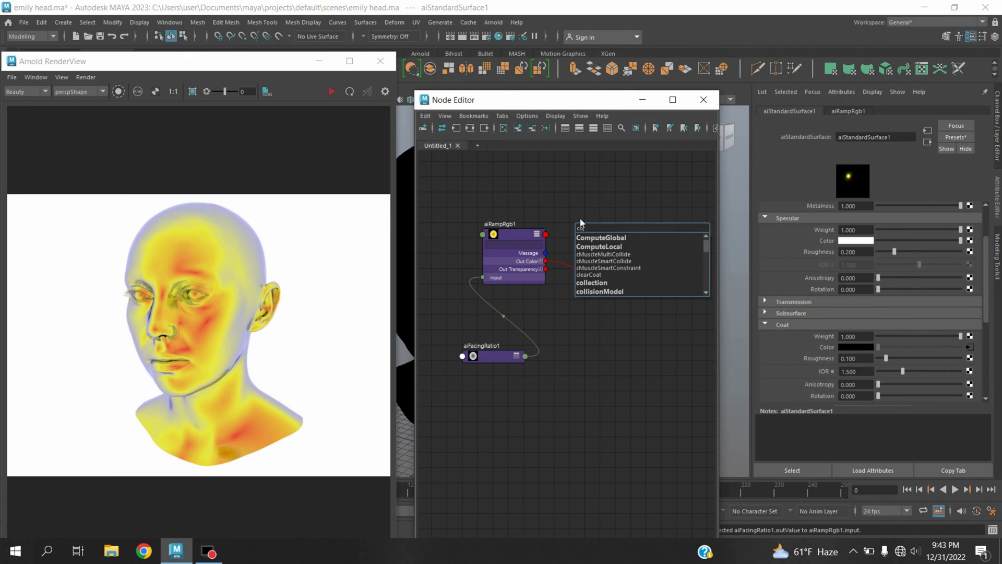
type("lorco")
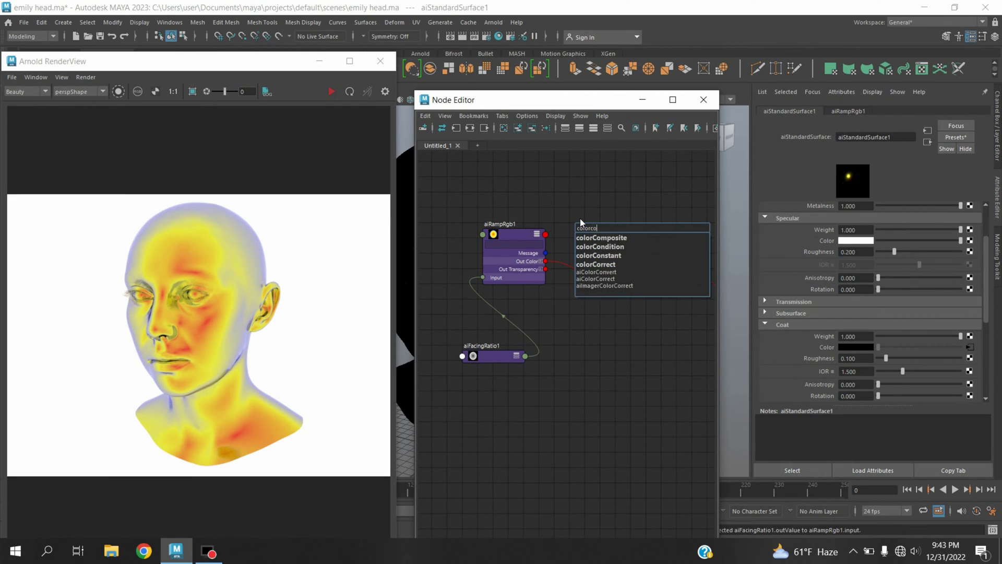
type("rr")
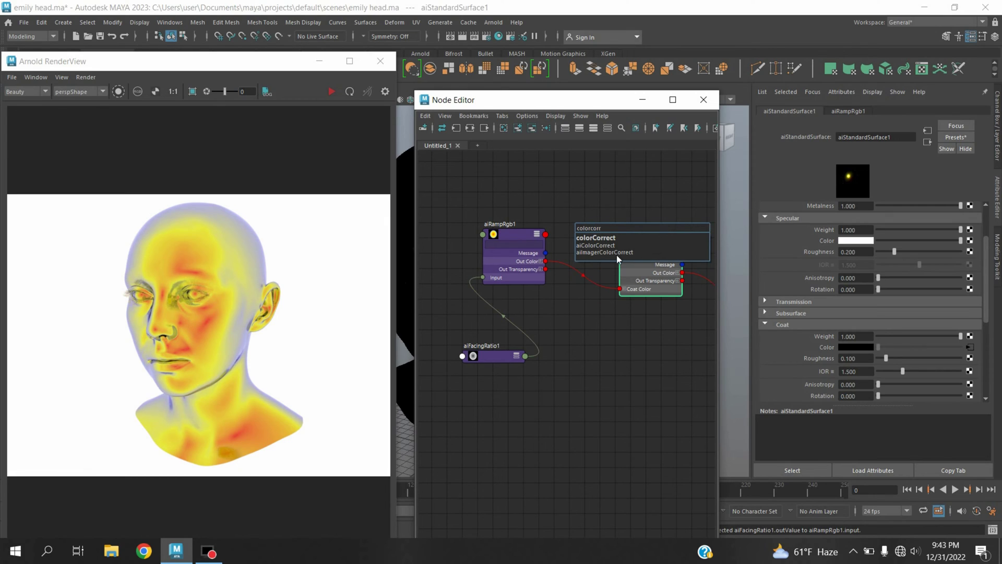
left_click(590, 244)
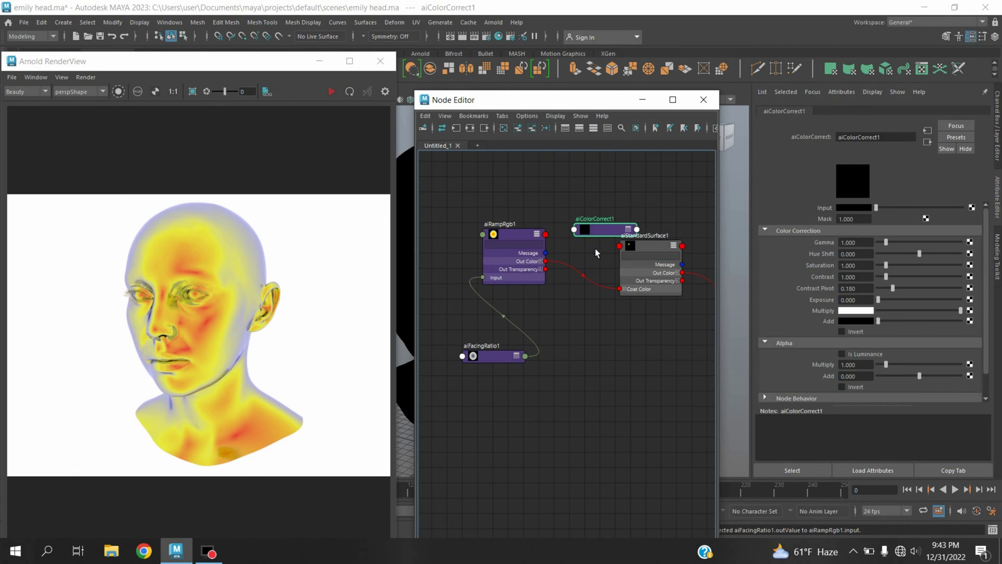
left_click_drag(605, 232, 583, 202)
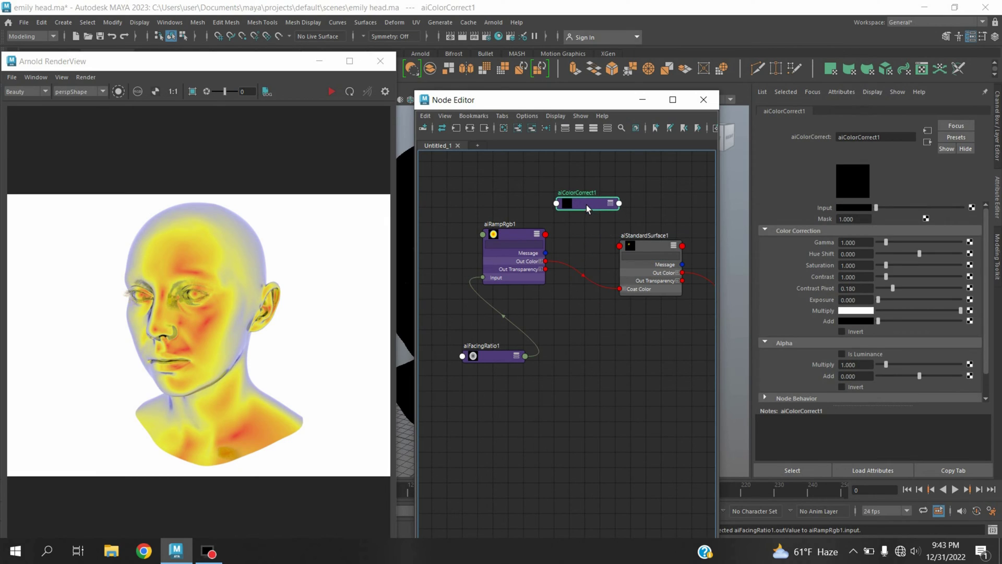
left_click(593, 129)
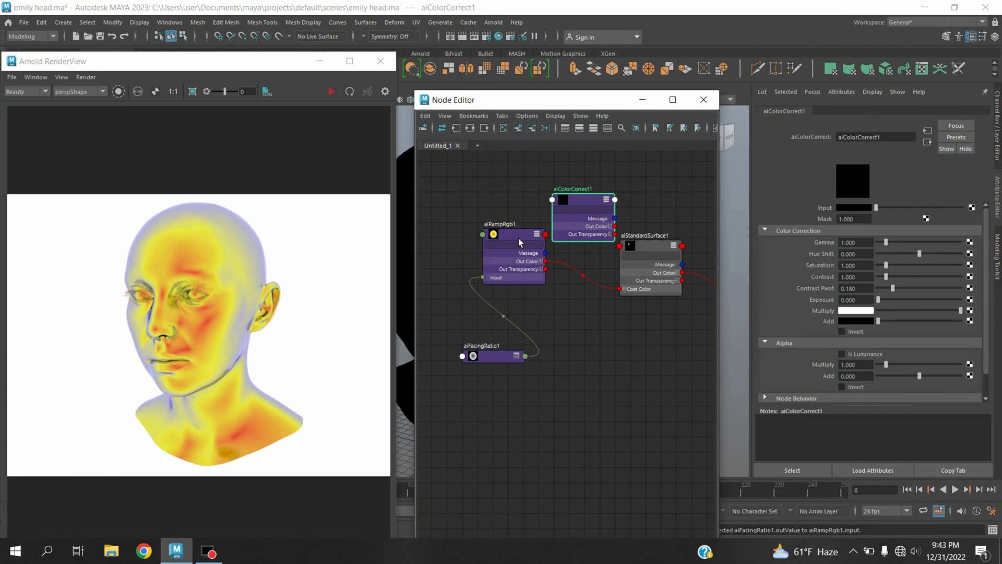
left_click_drag(519, 238, 486, 196)
left_click_drag(599, 216, 584, 188)
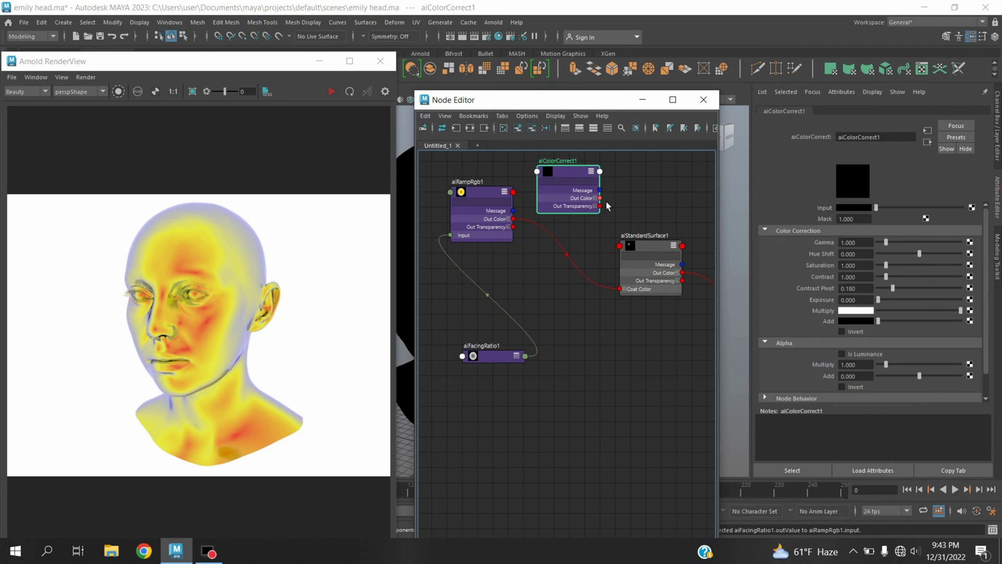
mouse_move(600, 198)
left_mouse_down()
mouse_move(618, 294)
mouse_move(627, 293)
left_mouse_up()
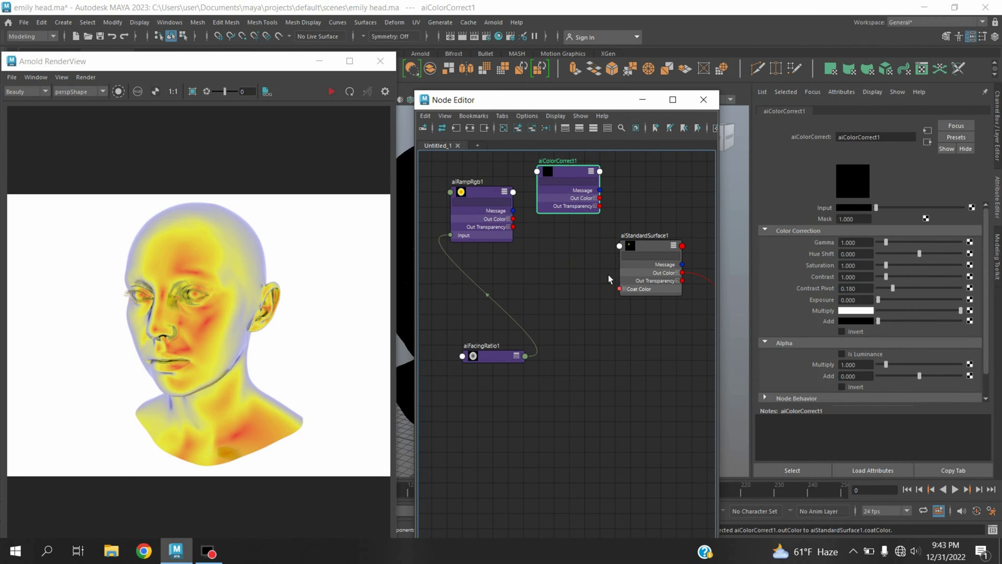
right_click(564, 173)
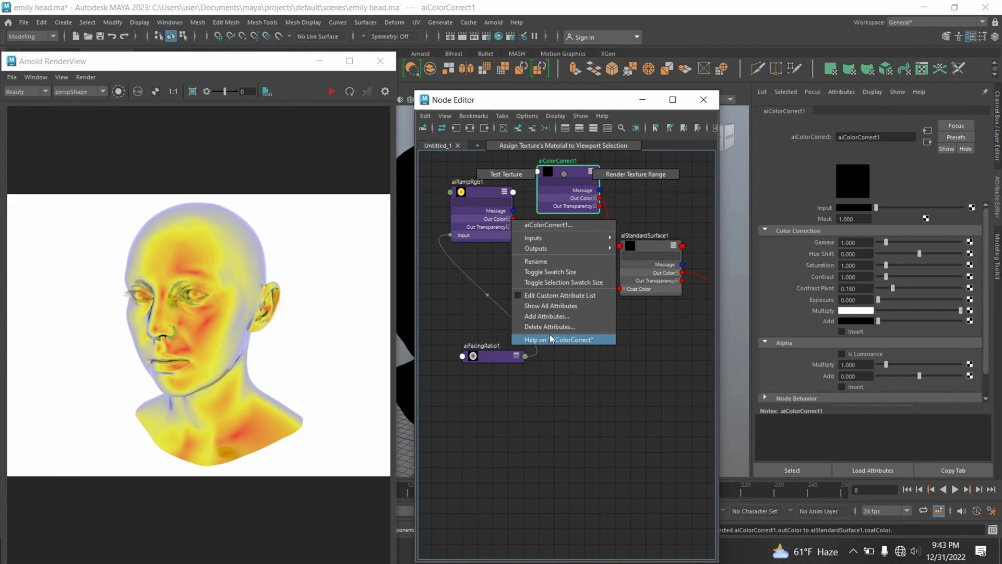
Step: Show all aiColorCorrect1 attributes and connect aiRampRgb1's Out Color to its Input
left_click(547, 307)
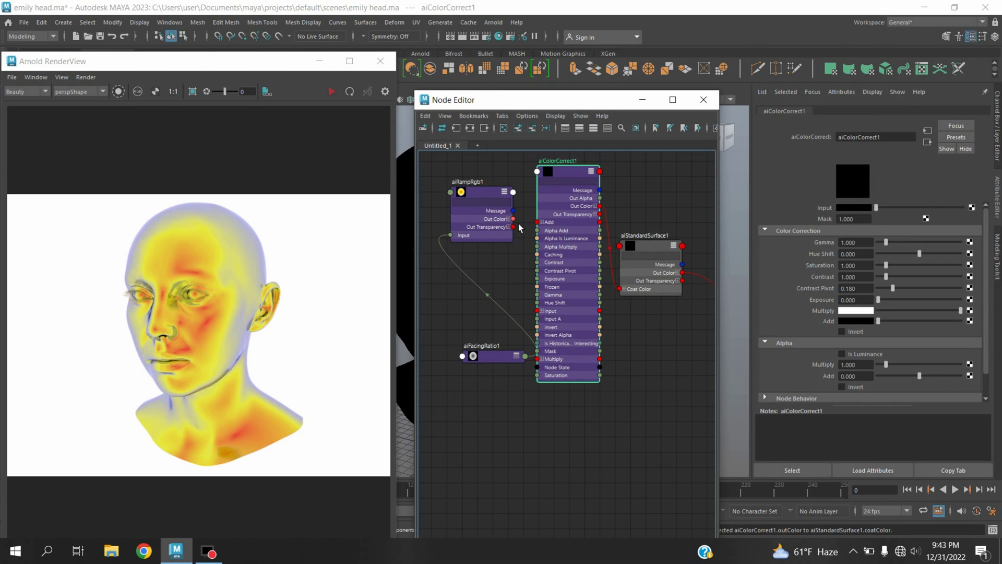
left_click_drag(514, 219, 543, 319)
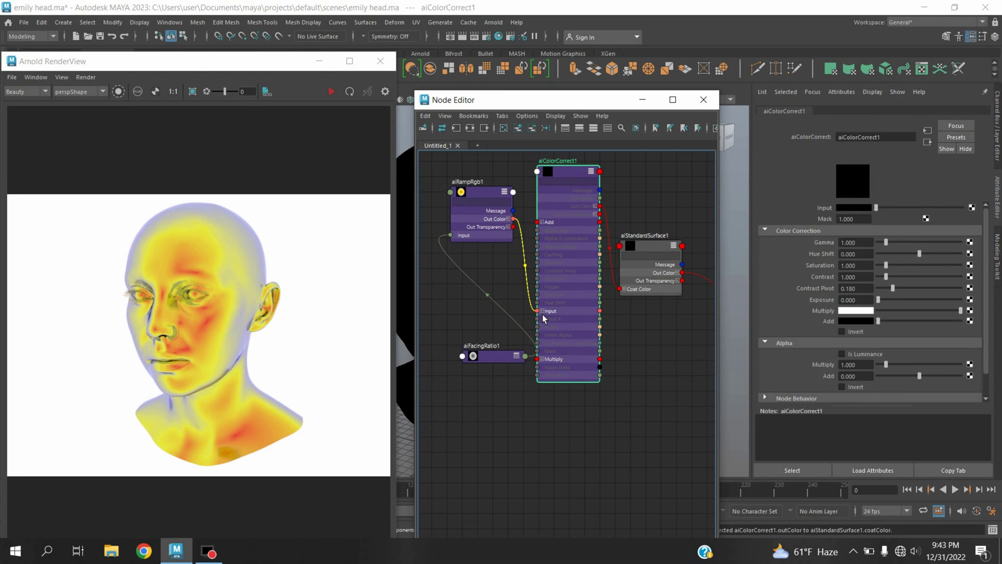
left_click_drag(544, 318, 542, 314)
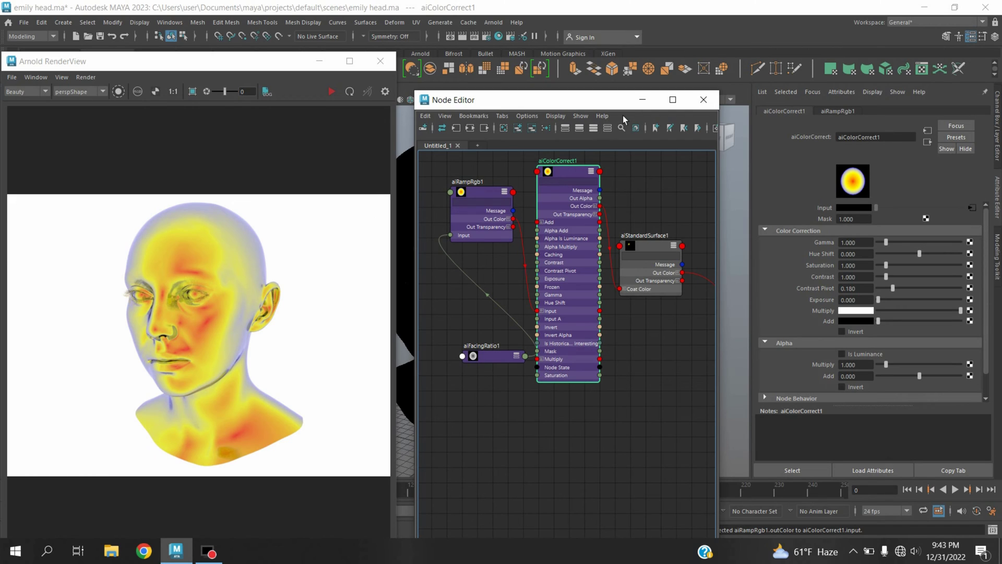
Step: Set aiColorCorrect1 Hue Shift to -0.308 and lower Multiply, re-rendering the purple head
left_click(645, 101)
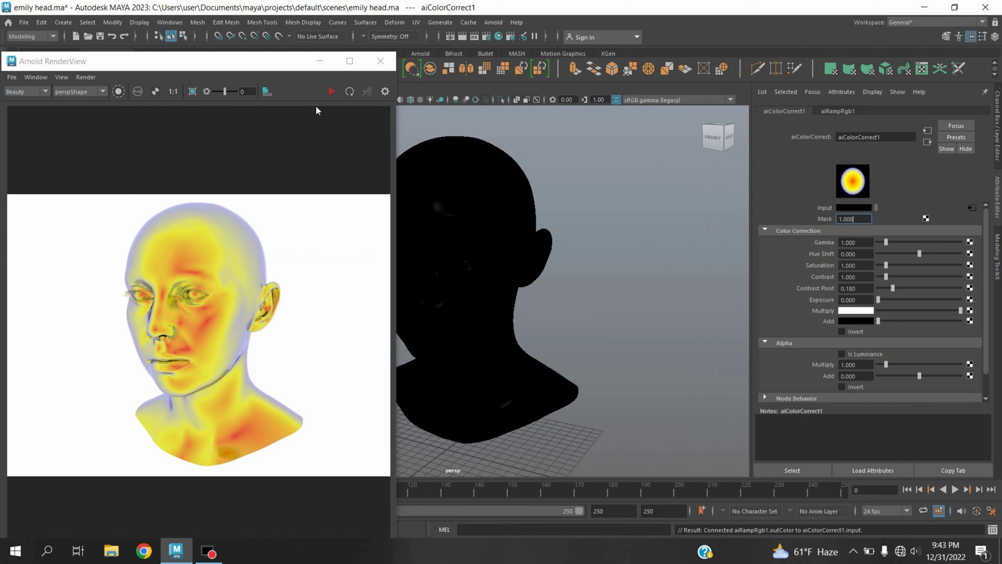
left_click(350, 92)
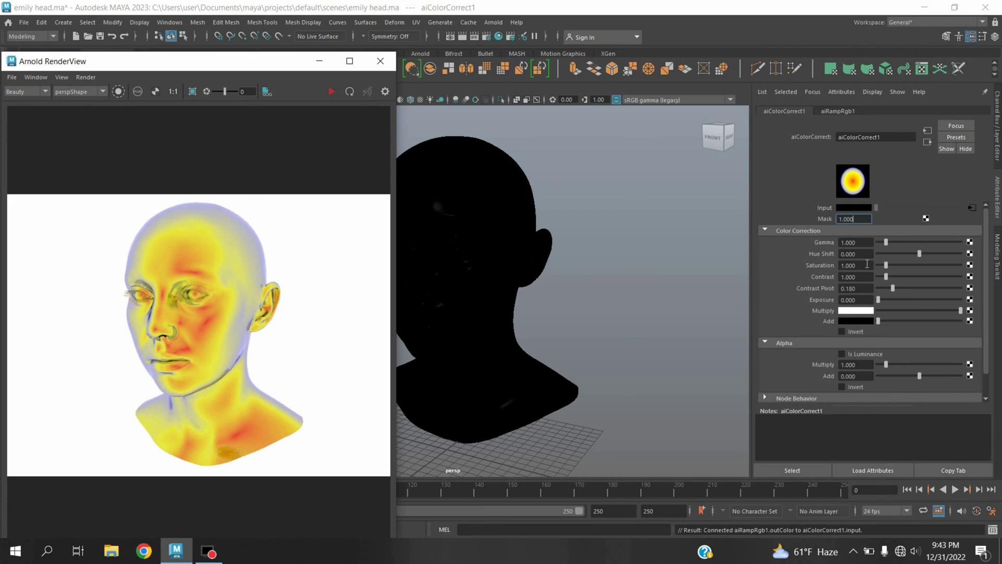
left_click_drag(926, 259, 910, 259)
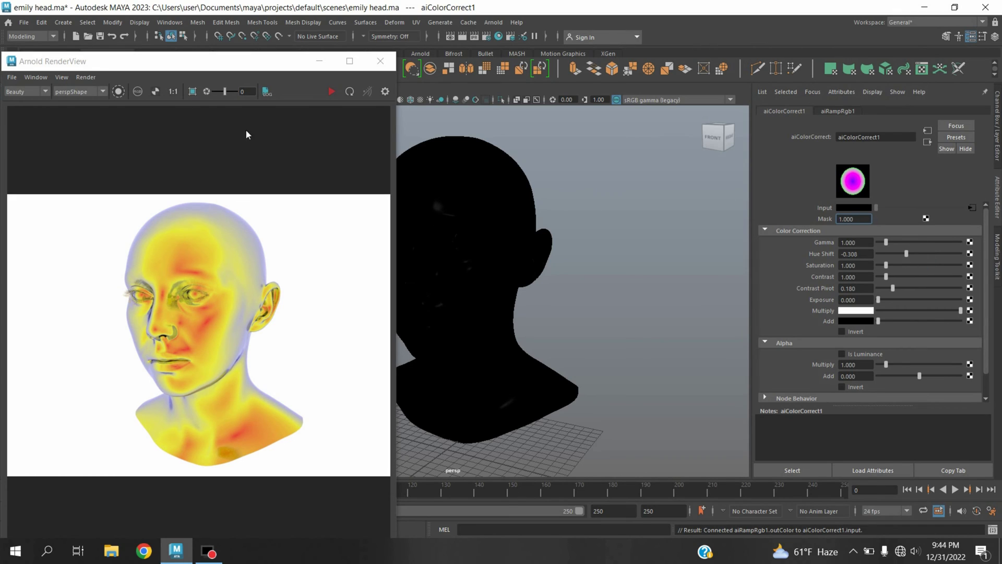
left_click(349, 92)
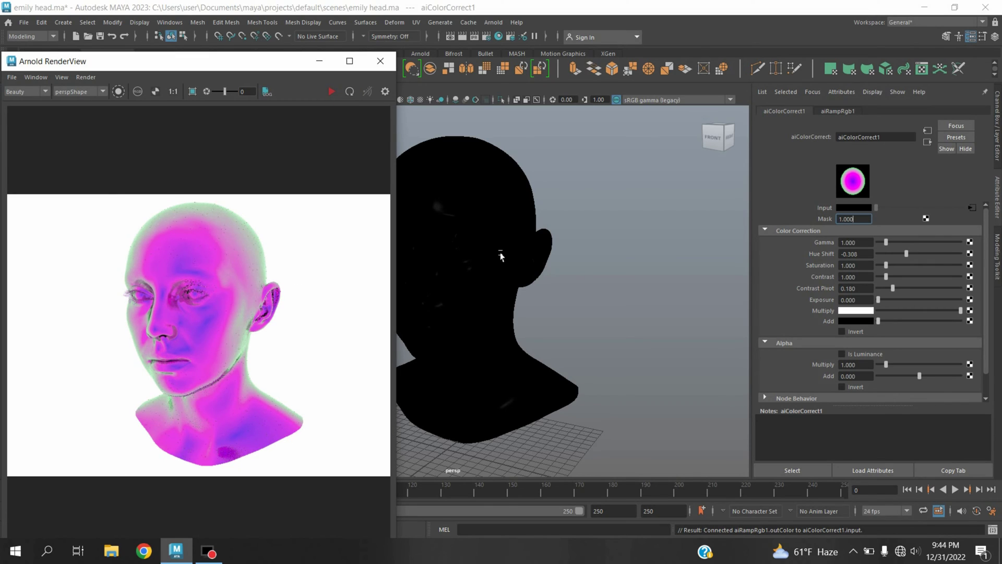
left_click_drag(961, 310, 928, 321)
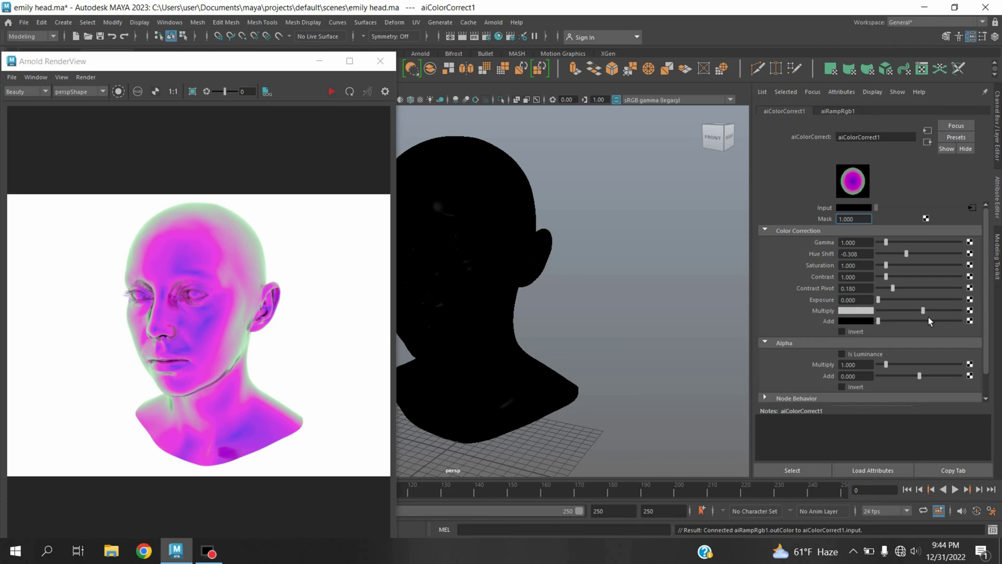
left_click(350, 92)
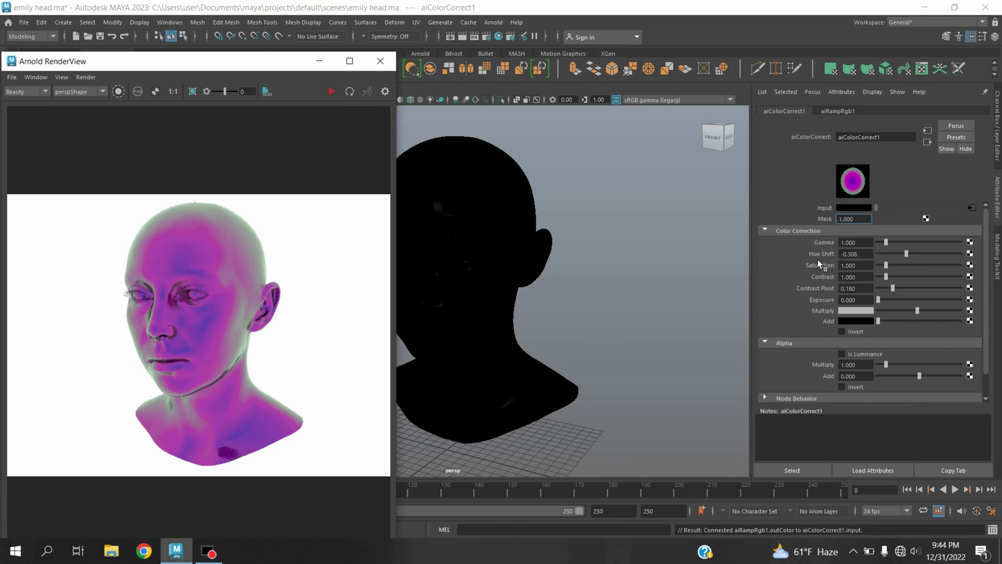
left_click(969, 253)
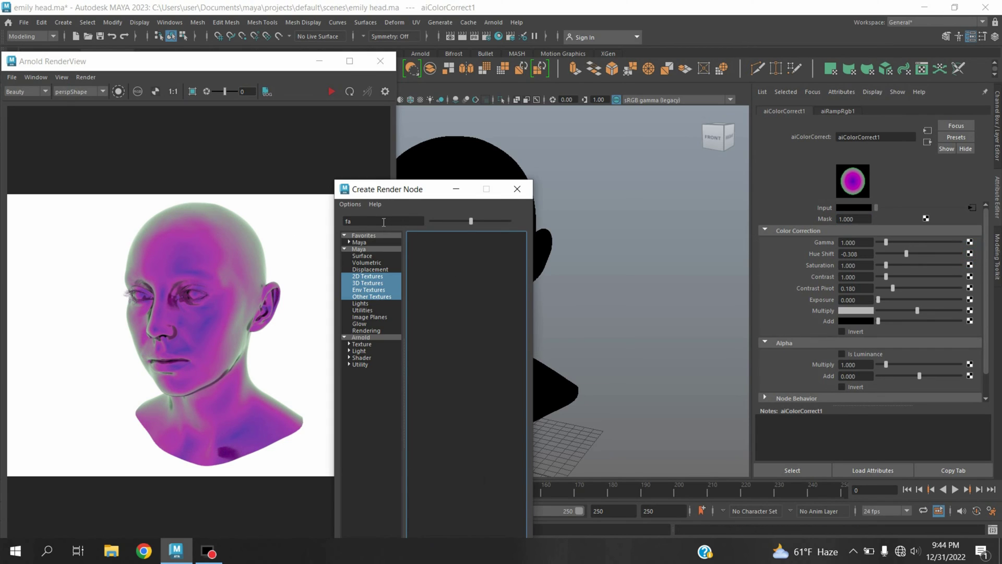
Step: Search 'noi' and create an Arnold aiCellNoise node for aiColorCorrect1's Hue Shift
double_click(344, 221)
type("n")
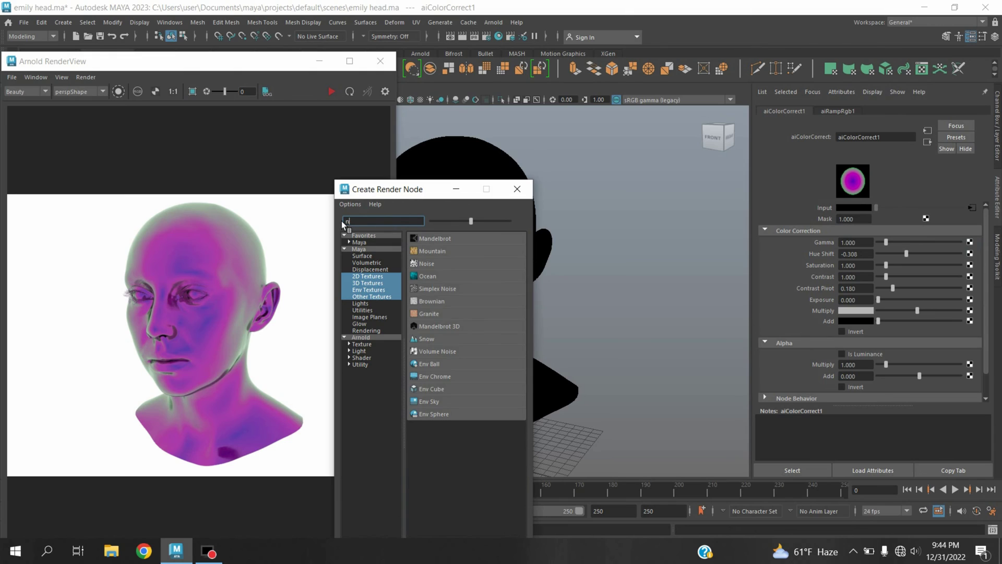
type("oi")
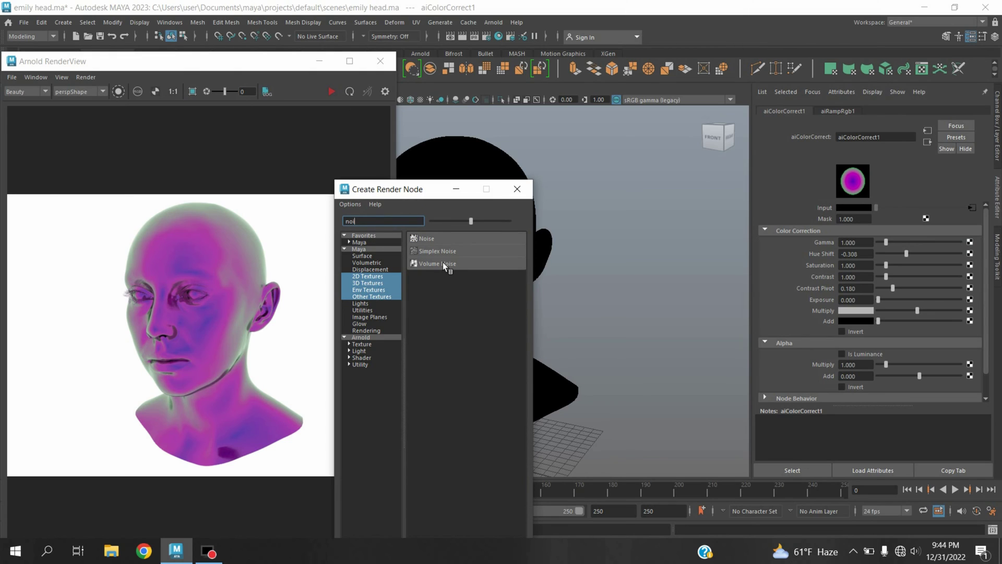
left_click(362, 338)
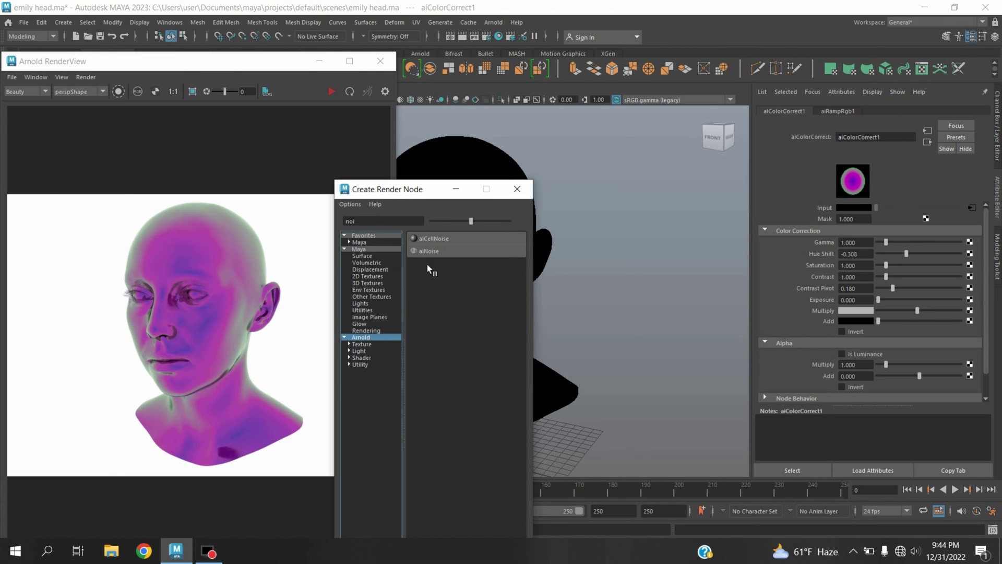
left_click(445, 244)
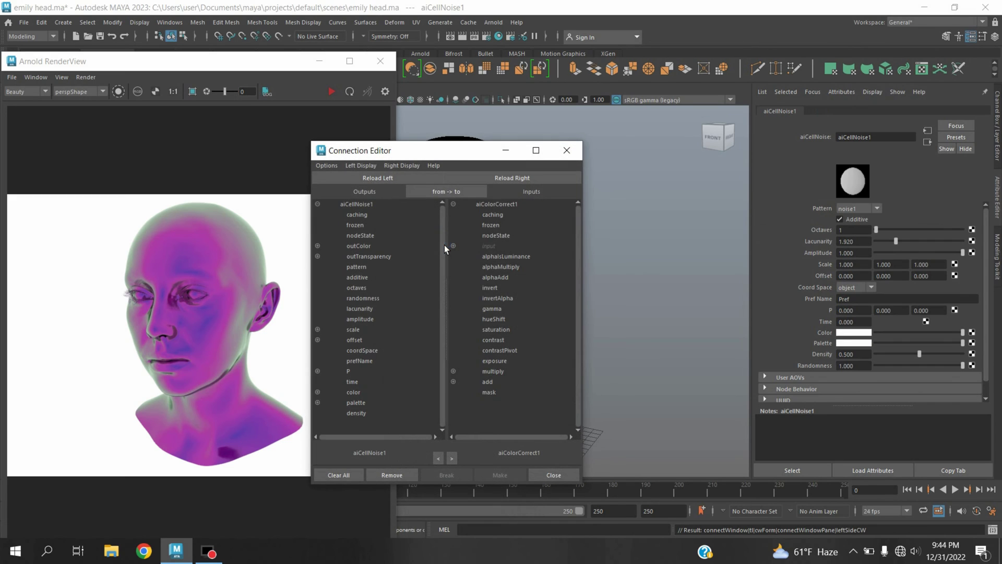
Step: Connect aiCellNoise1's outColorR to aiColorCorrect1's hueShift in the Connection Editor
left_click(324, 252)
left_click(369, 260)
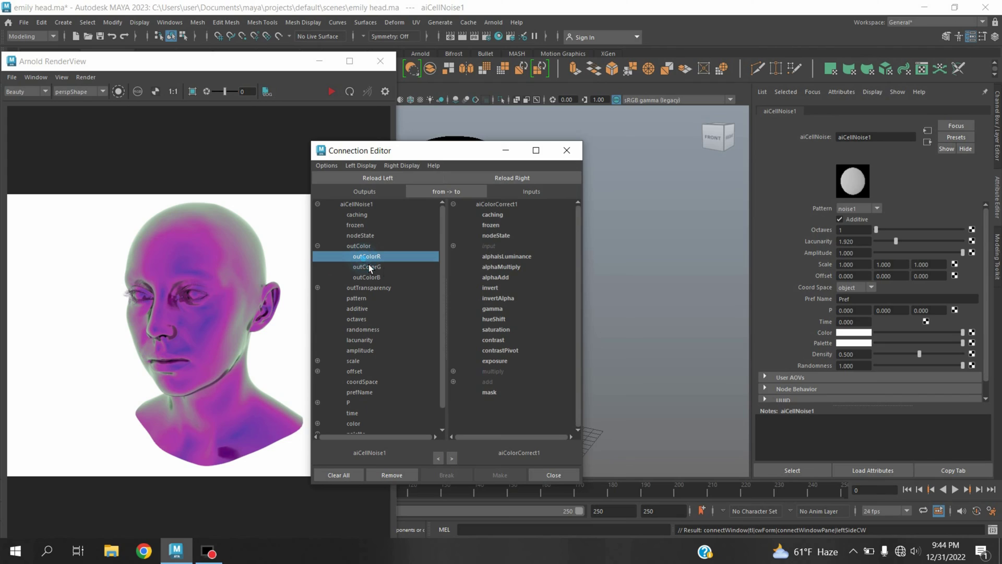
left_click(495, 319)
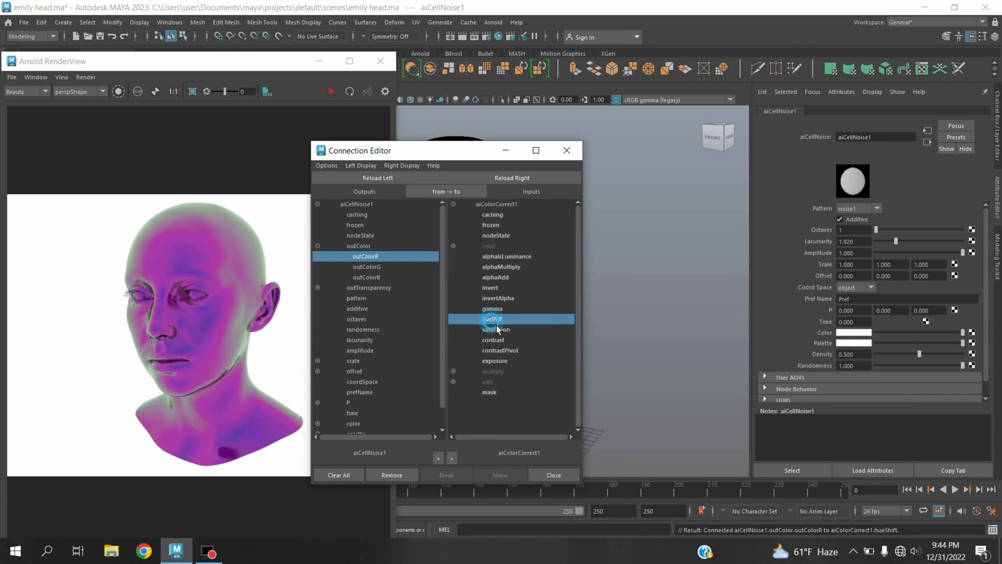
left_click(504, 151)
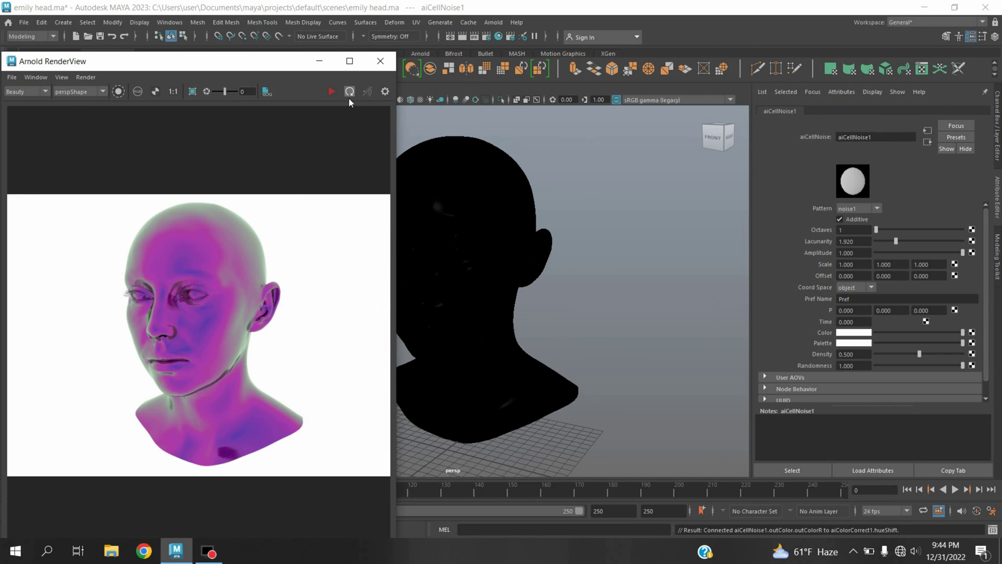
Step: Re-render the head, set aiCellNoise1 Octaves to 9, and re-render in Arnold RenderView
left_click(348, 96)
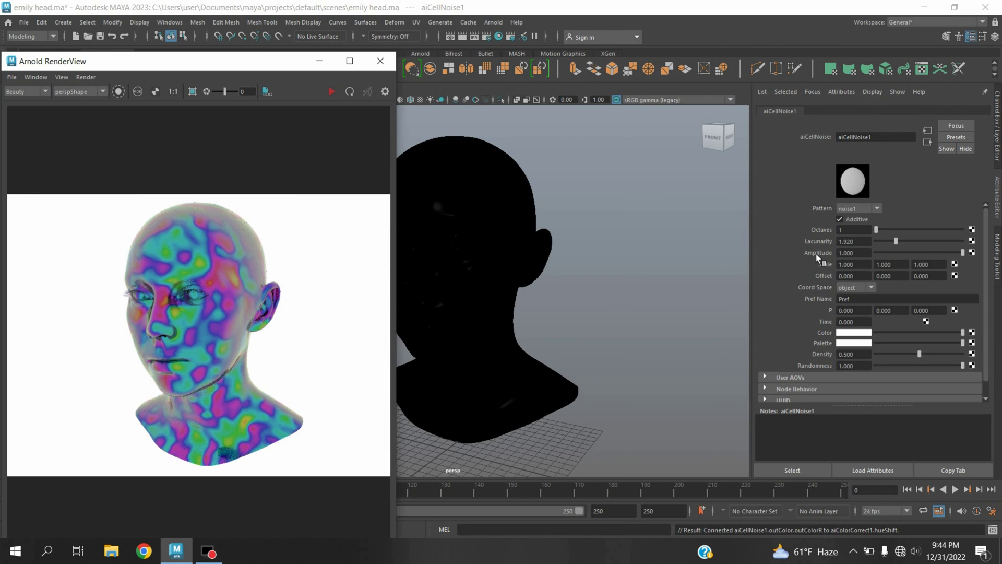
left_click(854, 230)
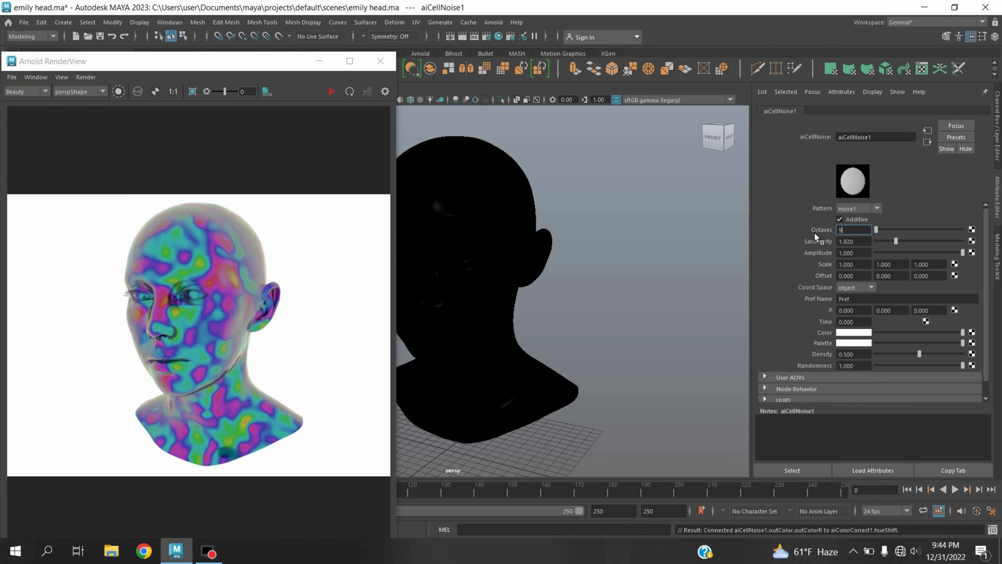
key("Return")
left_click(348, 93)
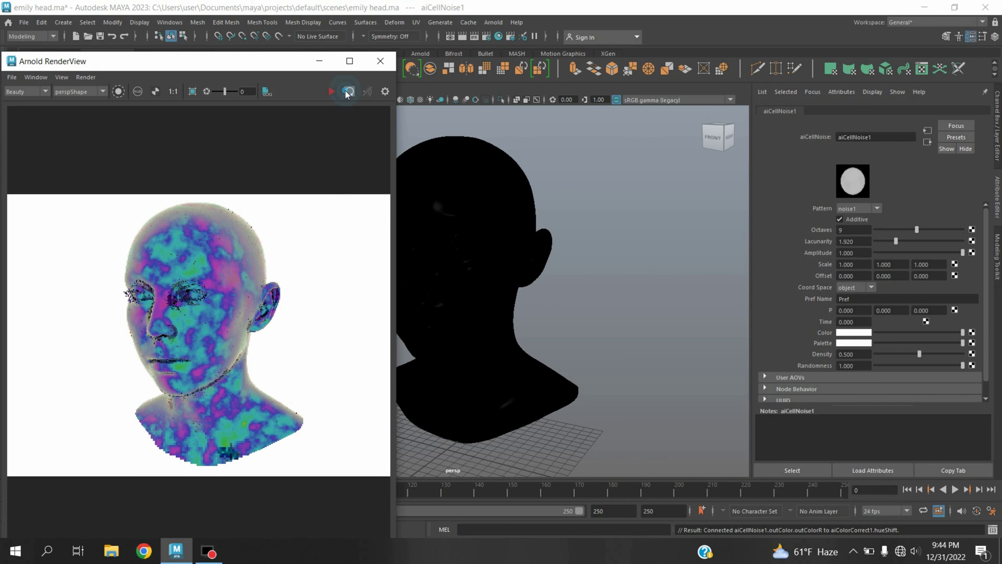